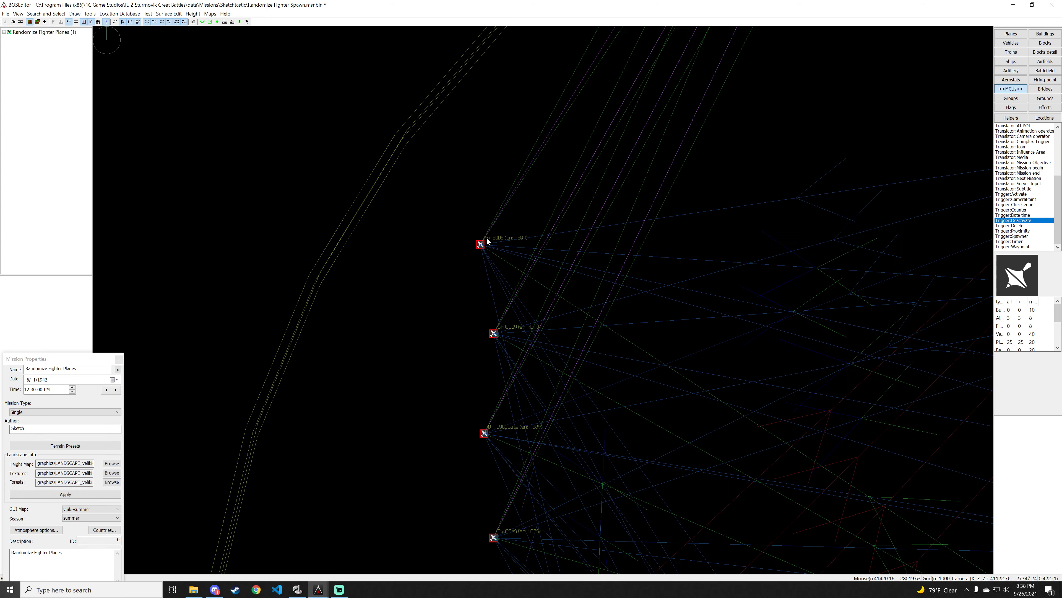
Step: Review the event types and target IDs in the advanced properties of the uppermost fighter plane, the Fw190D9
double_click(483, 242)
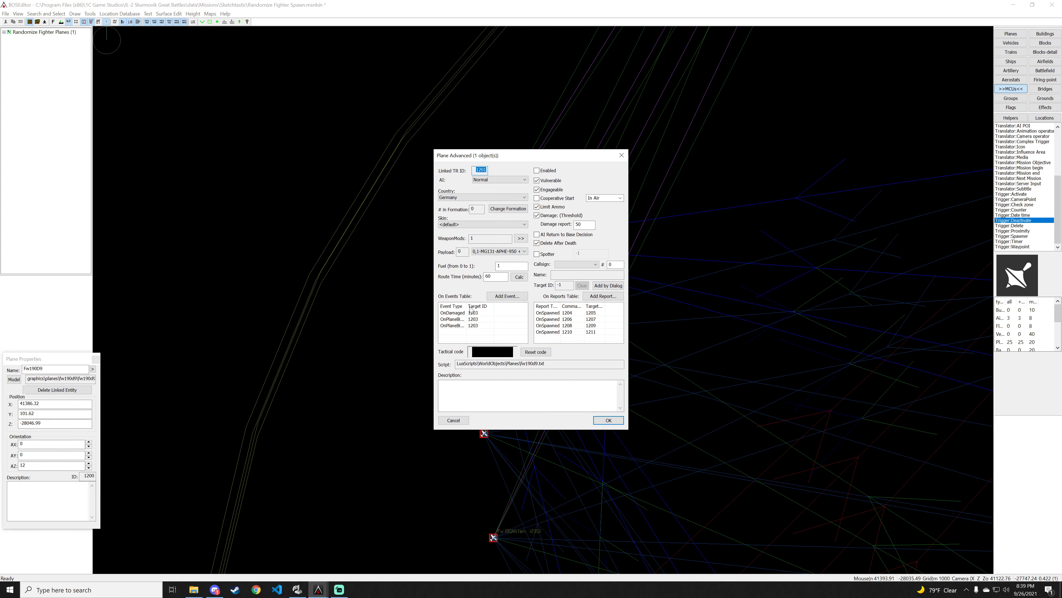
left_click_drag(466, 307, 504, 309)
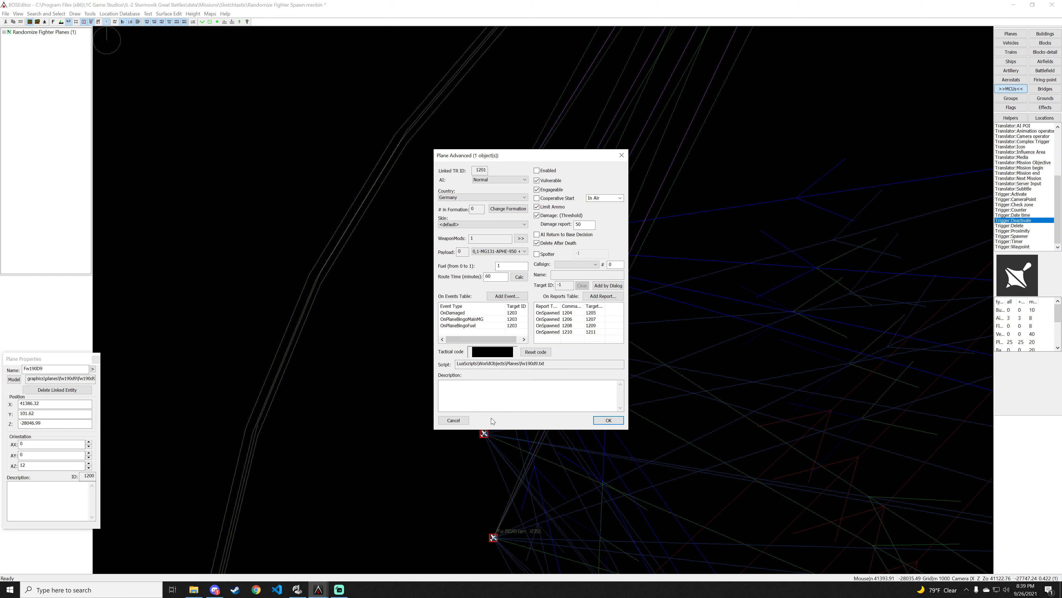
left_click(464, 420)
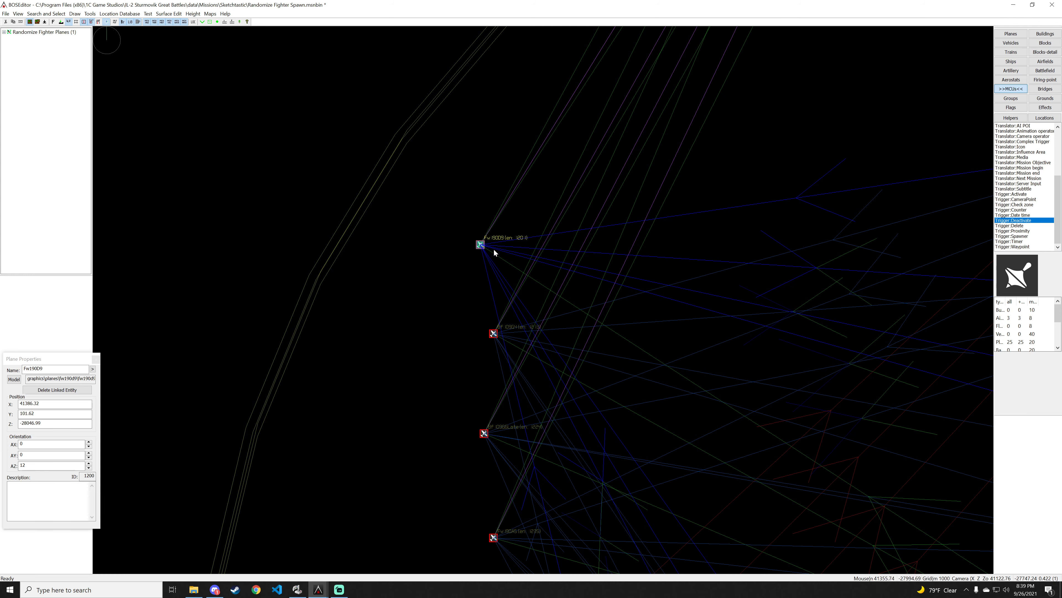
Step: Delete the Runaway Waypoint and the T3mins timer it targets, north of the fighter planes
scroll(501, 211, "down", 1)
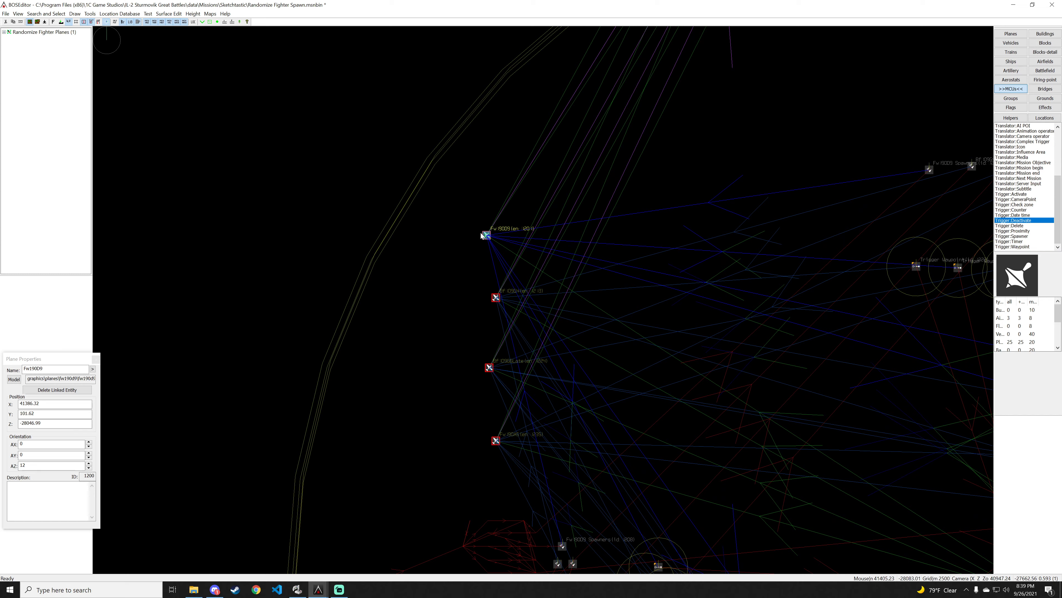
scroll(486, 231, "down", 1)
left_click_drag(545, 180, 462, 349)
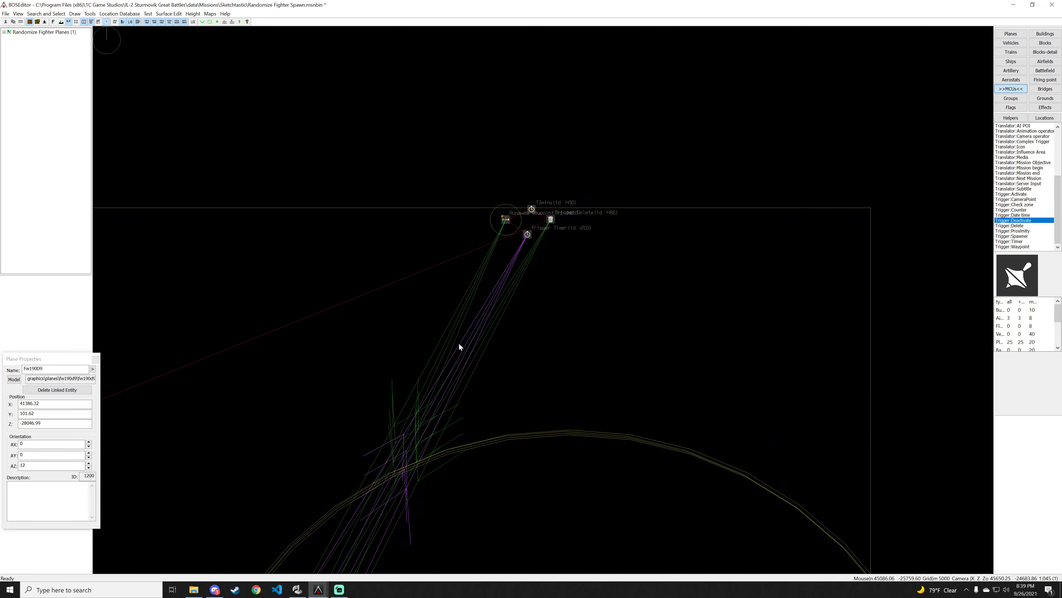
scroll(532, 191, "up", 2)
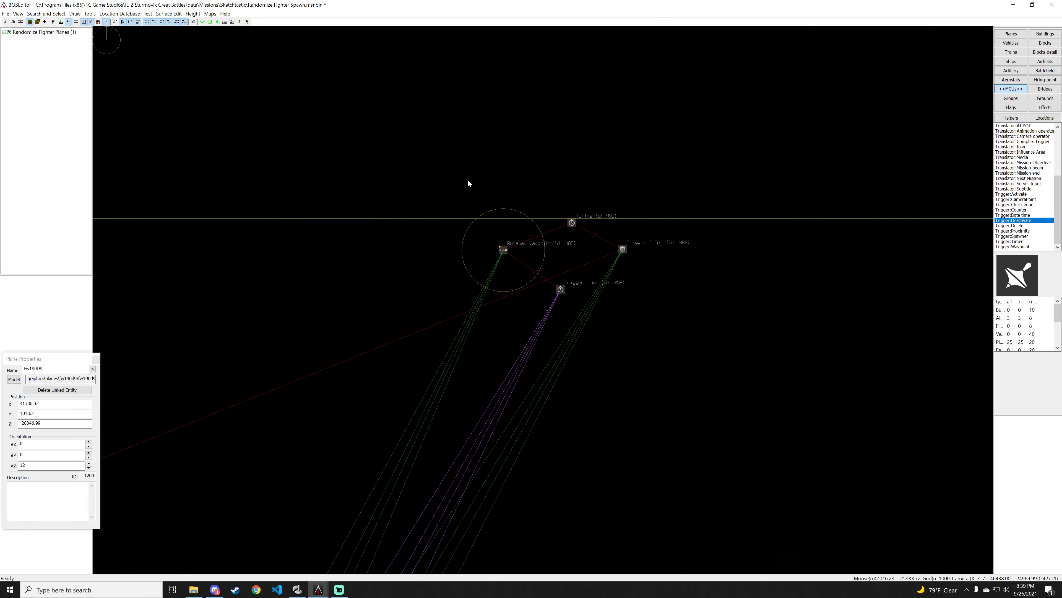
left_click_drag(438, 183, 534, 287)
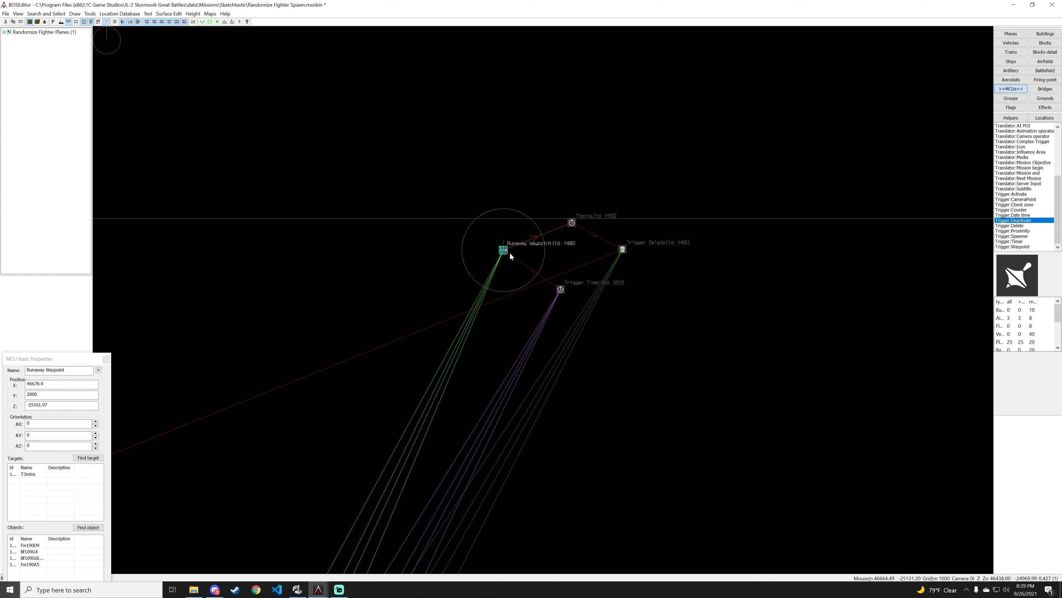
key("Delete")
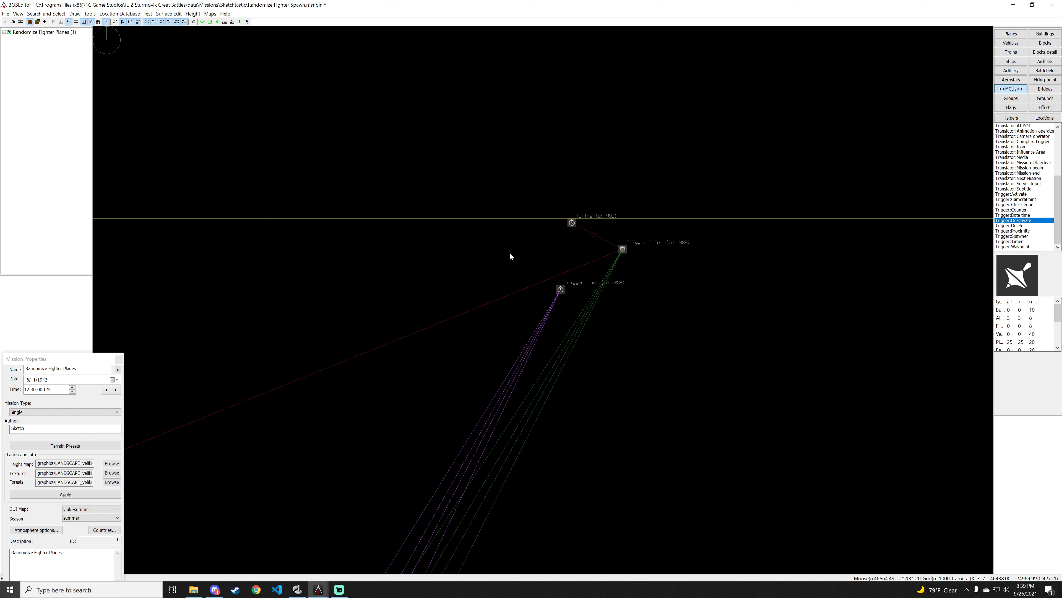
left_click_drag(547, 197, 584, 249)
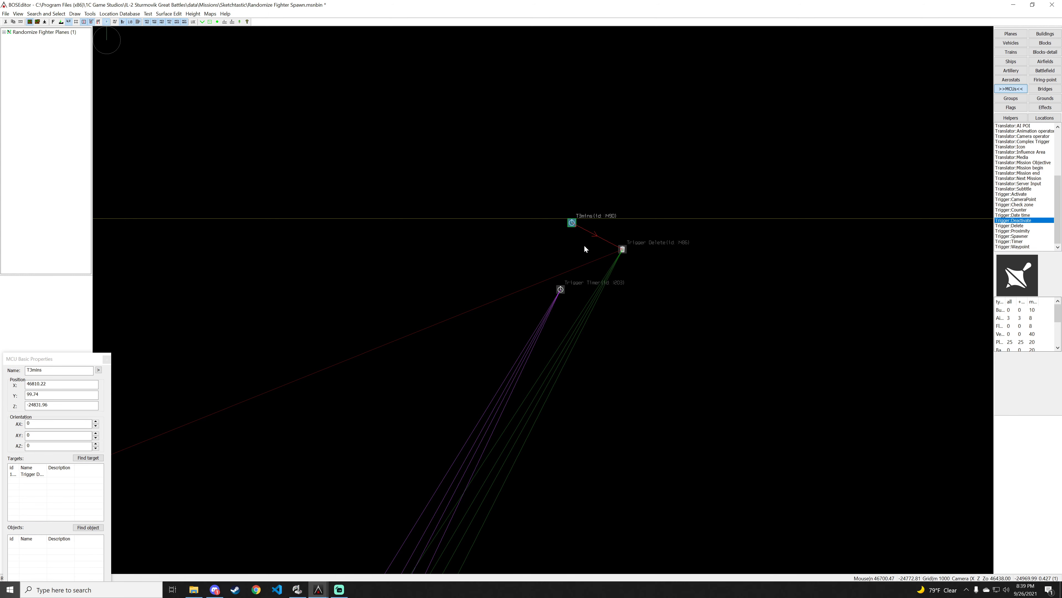
key("Delete")
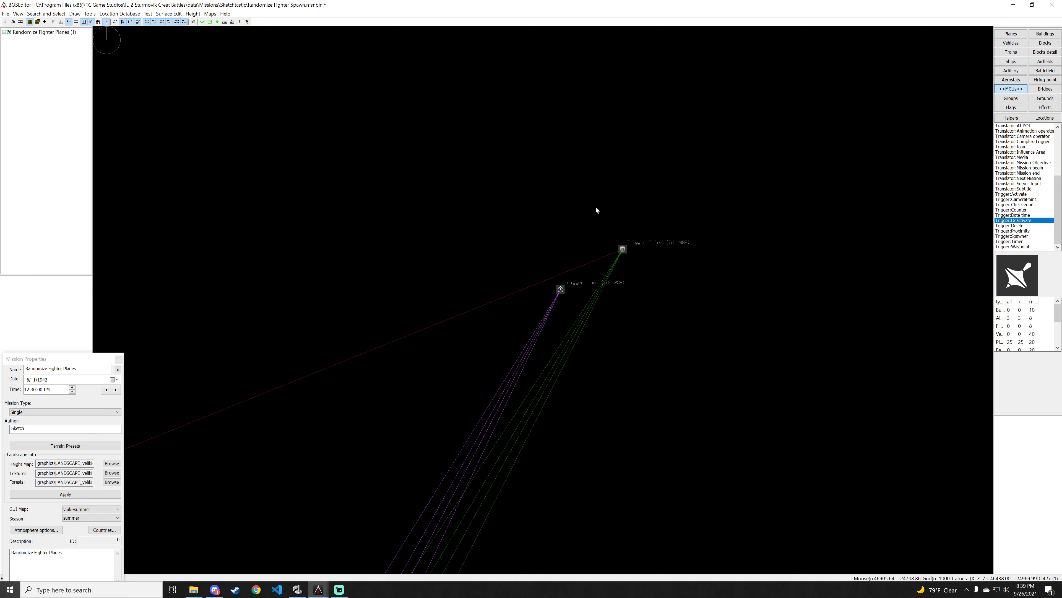
Step: Move the Trigger Delete that controls the fighter planes beside the T15mins timer and check that timer's targets
left_click(629, 257)
scroll(628, 249, "down", 2)
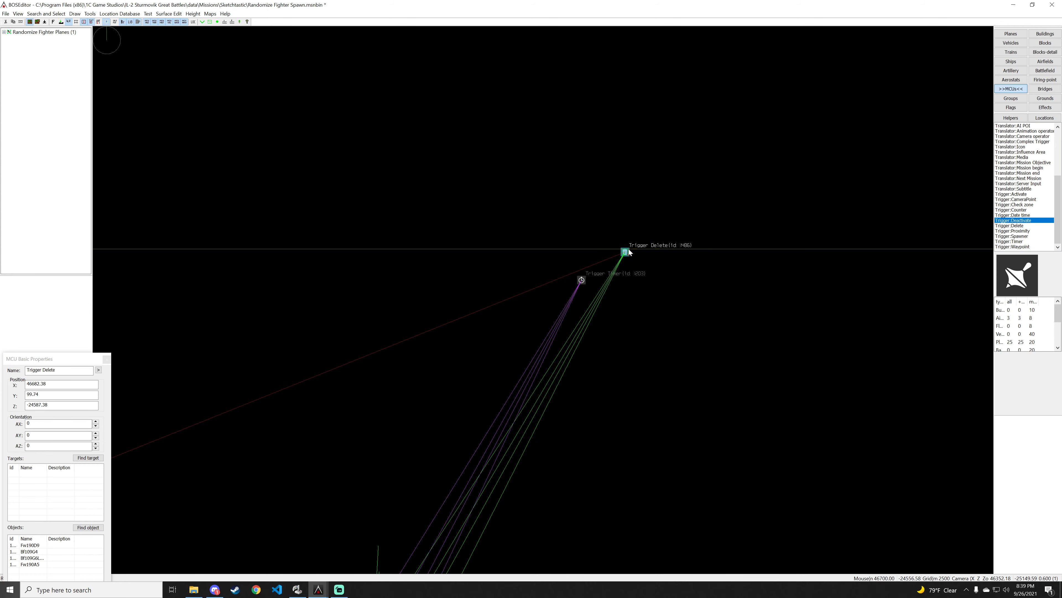
left_click_drag(627, 249, 518, 470)
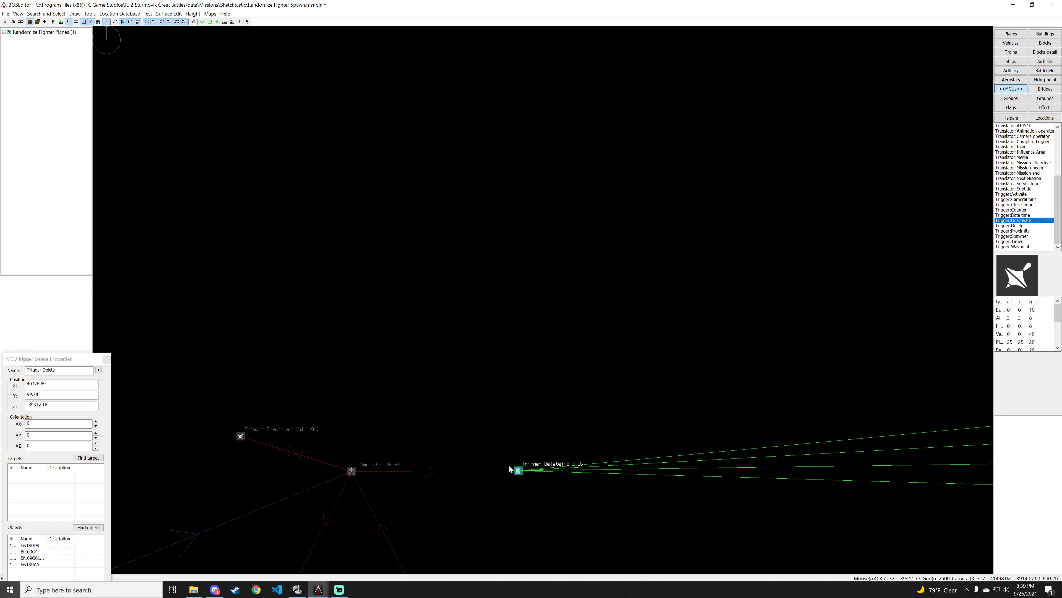
left_click(359, 489)
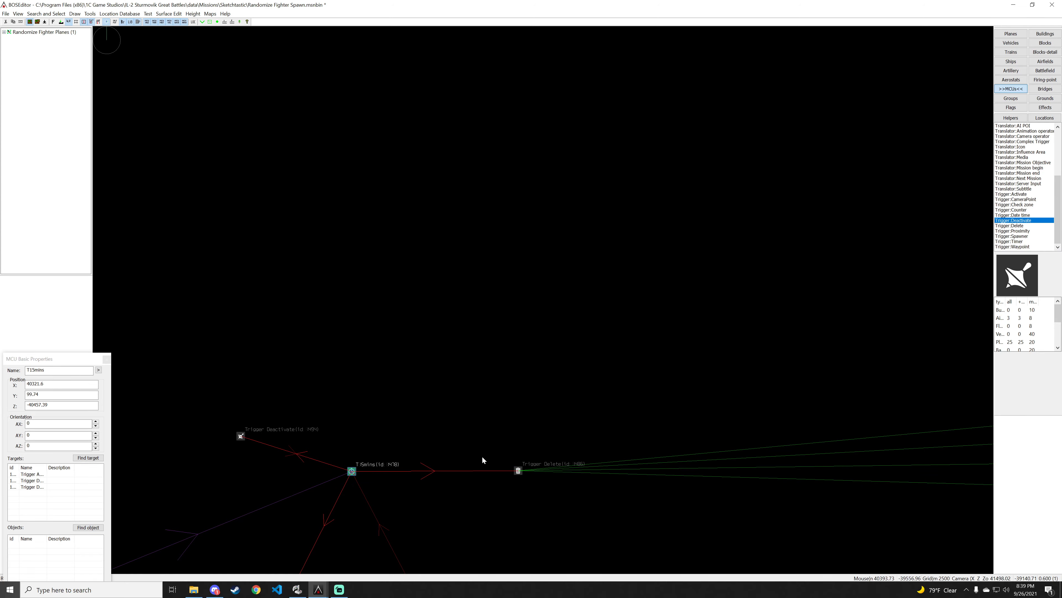
left_click(564, 503)
Step: Move the remaining Trigger Timer closer to the four fighter planes, on their outer side
scroll(627, 419, "down", 2)
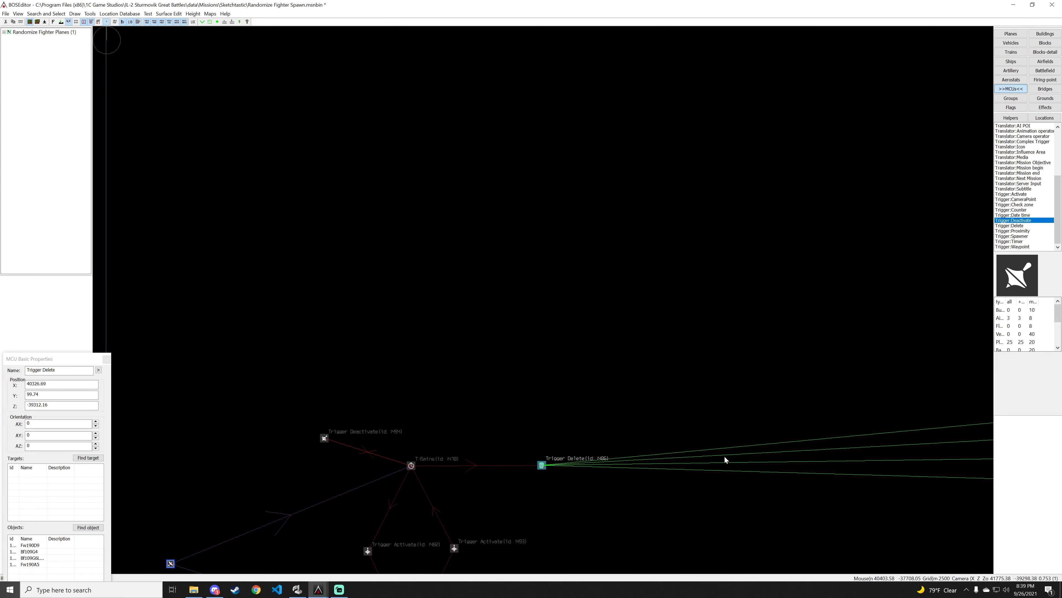
scroll(391, 356, "down", 3)
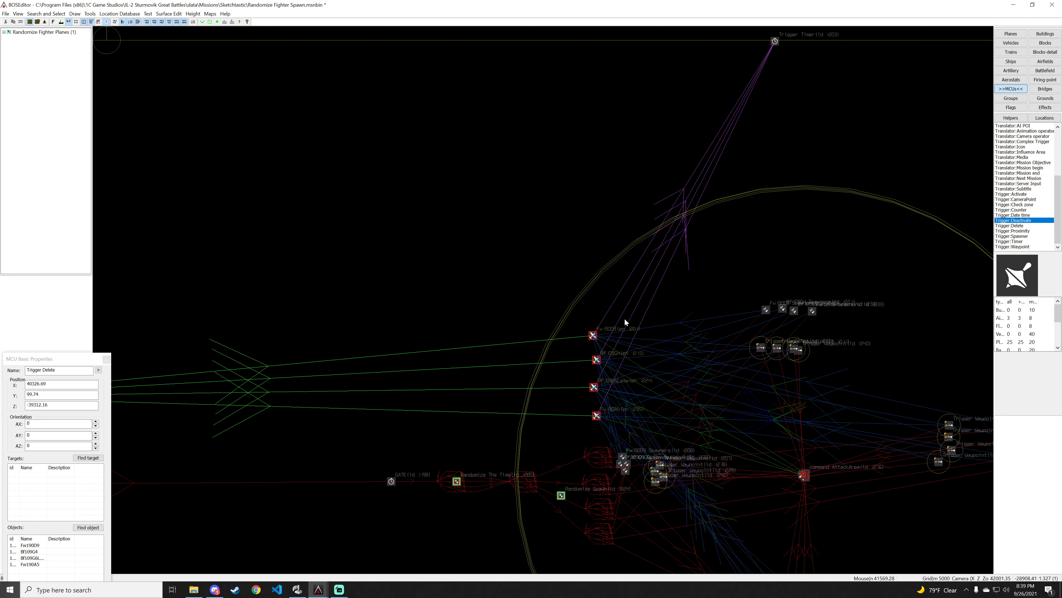
left_click_drag(292, 353, 686, 338)
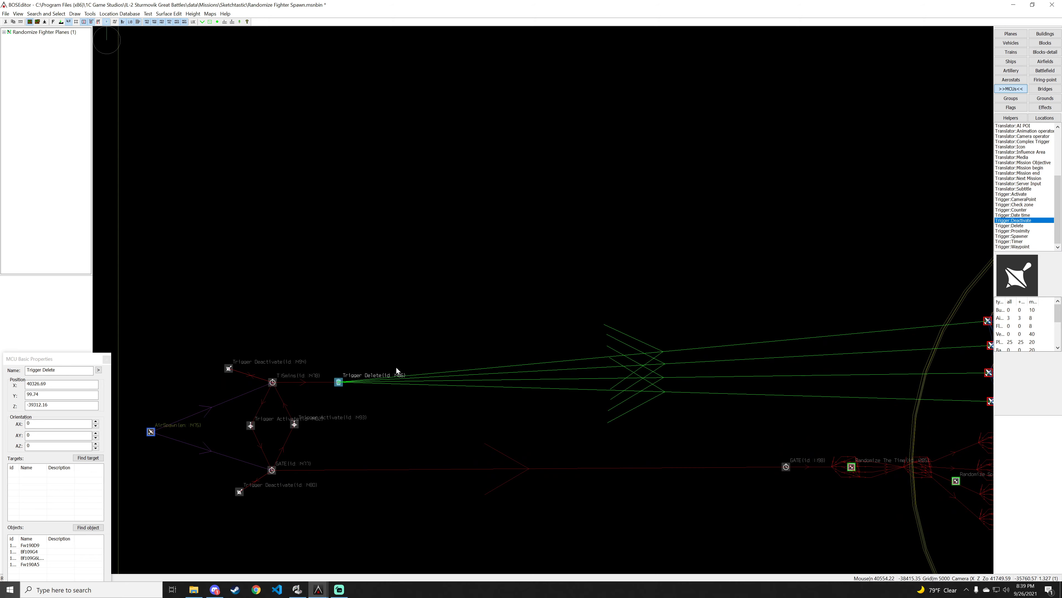
left_click_drag(564, 298, 350, 345)
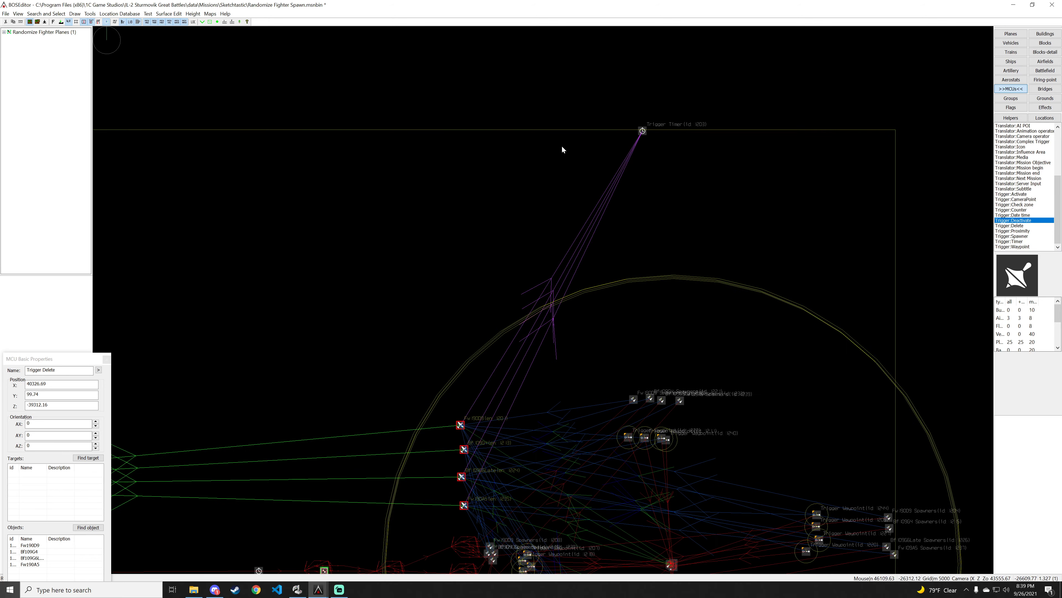
left_click_drag(642, 131, 346, 302)
Step: Check the Fw190D9's advanced properties for the events that target the Trigger Timer
scroll(464, 429, "up", 4)
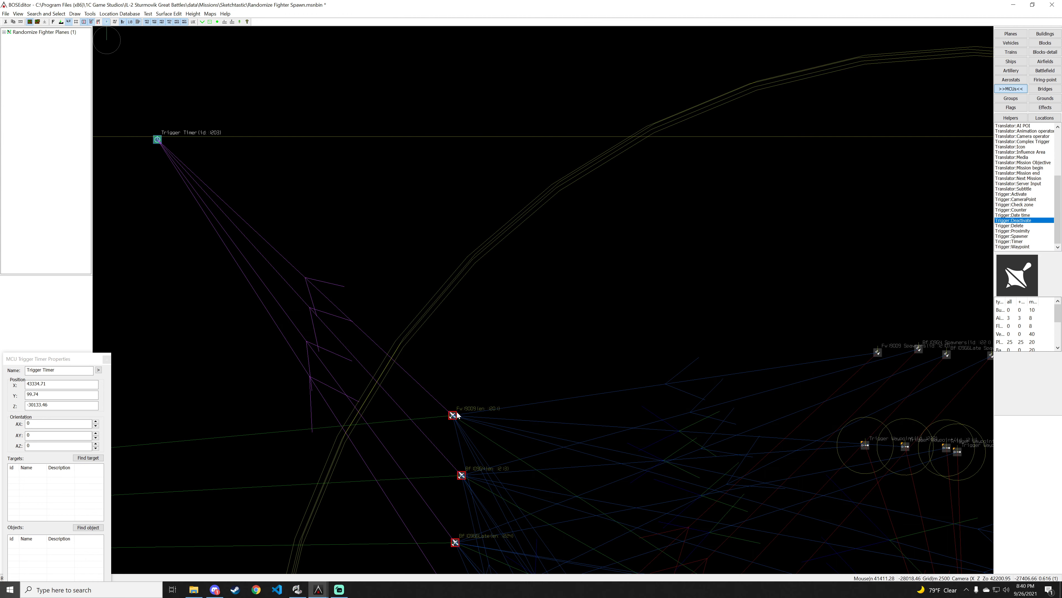
left_click(453, 416)
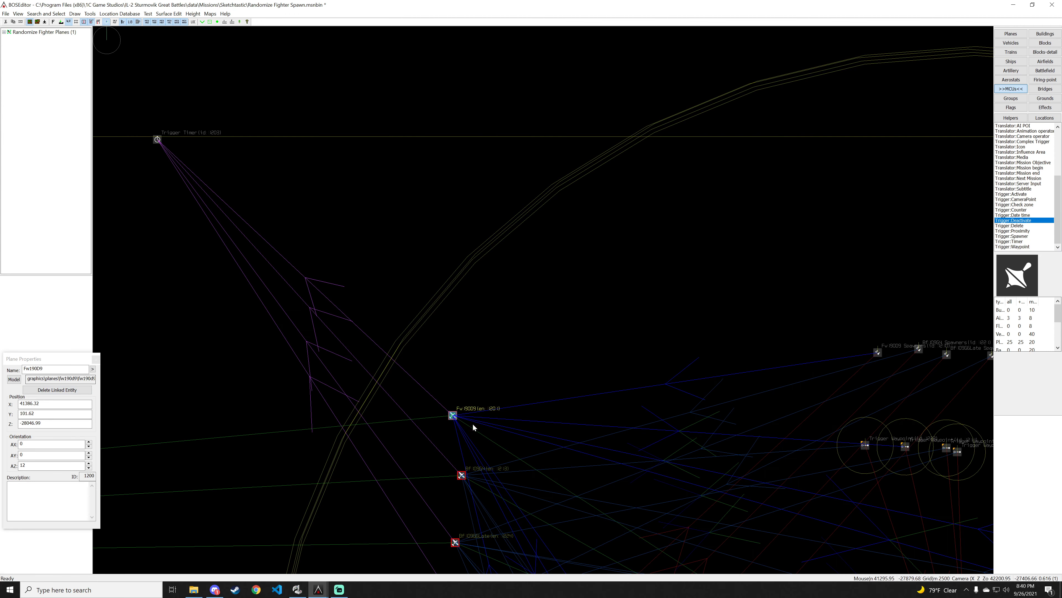
right_click(455, 416)
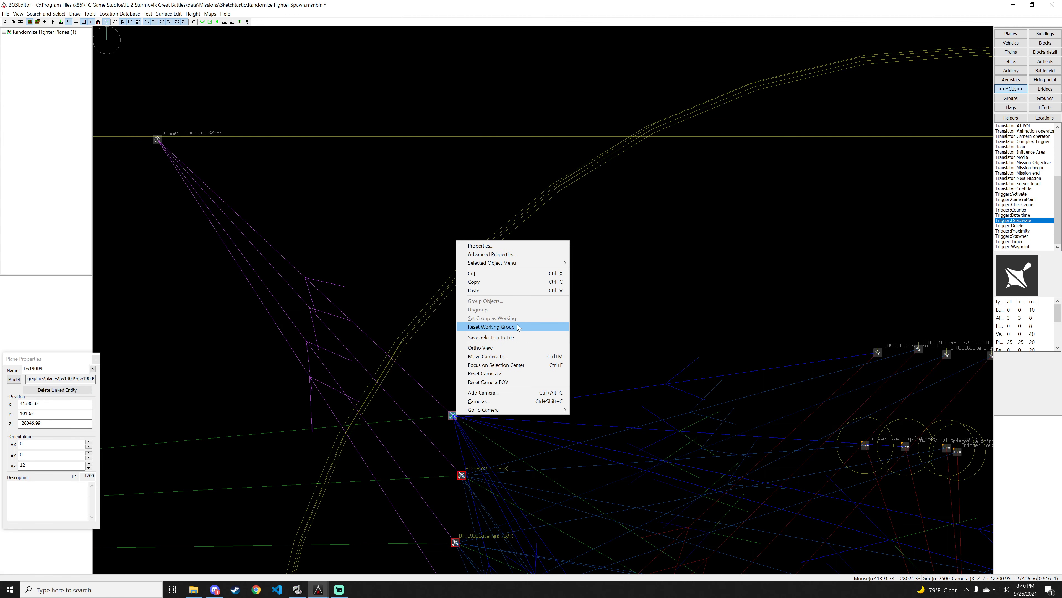
left_click(93, 369)
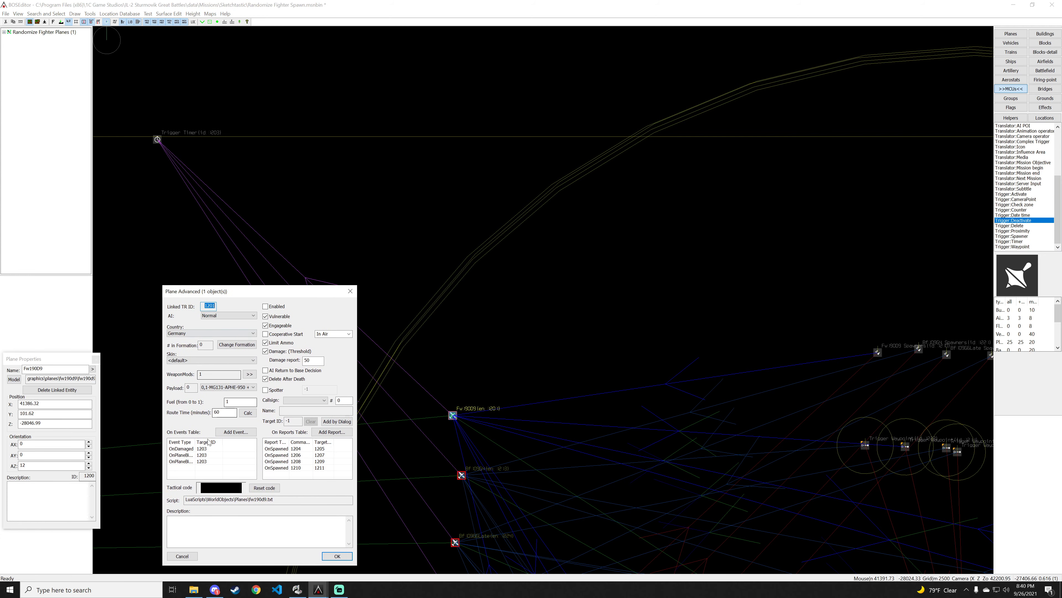
left_click_drag(195, 442, 233, 442)
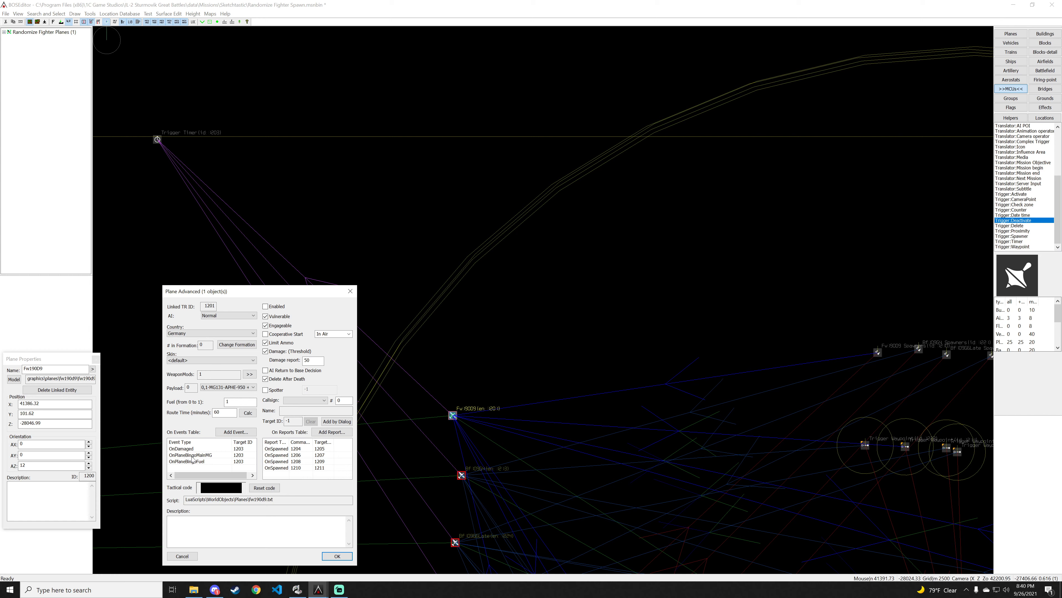
left_click(182, 555)
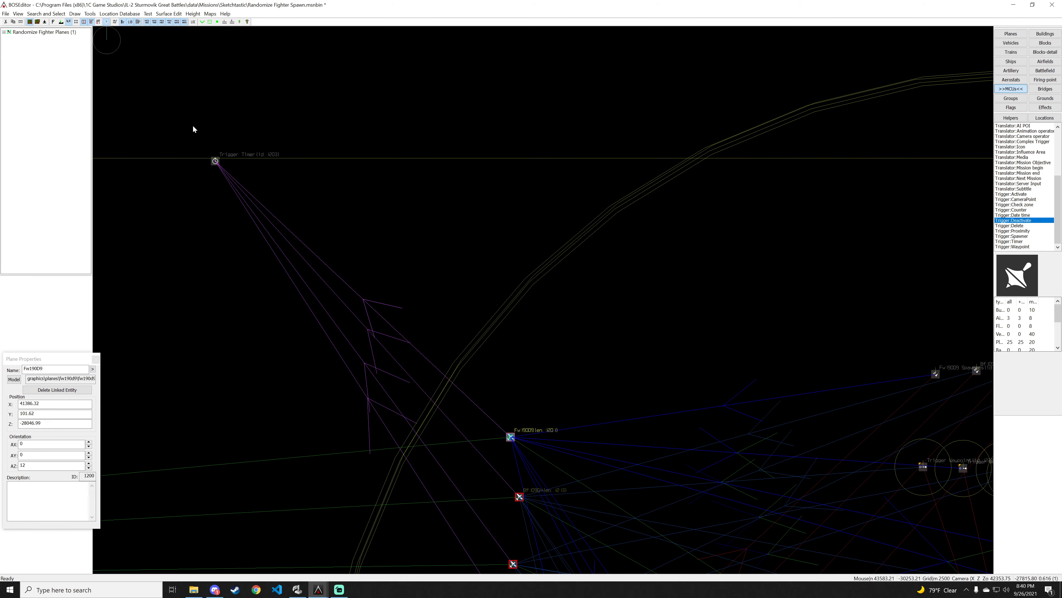
Step: Delete the old Trigger Timer and place a new Trigger Timer outside the circle, facing the fighter planes
left_click_drag(193, 125, 252, 209)
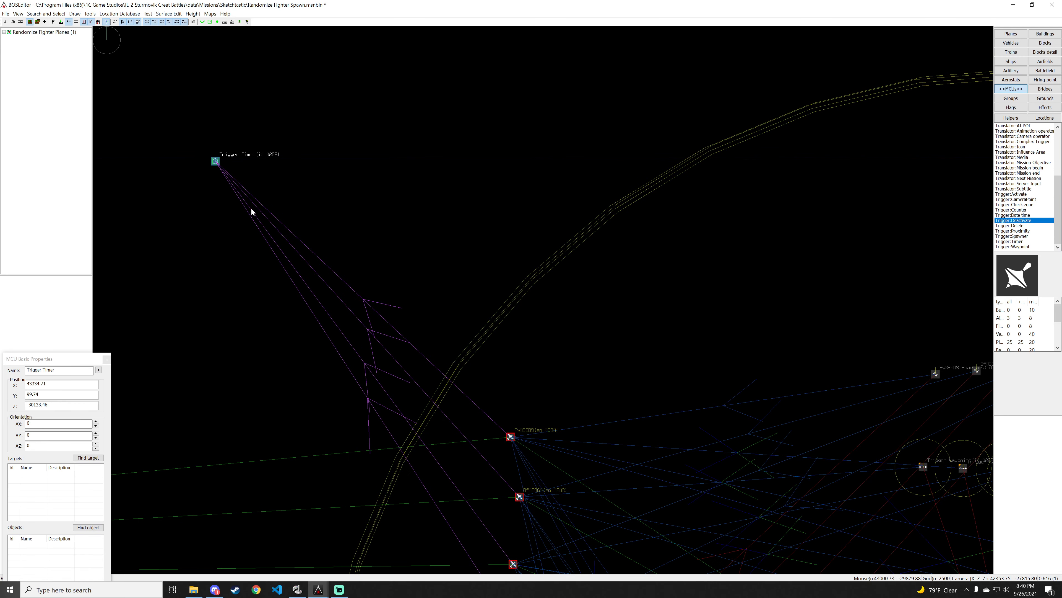
key("Delete")
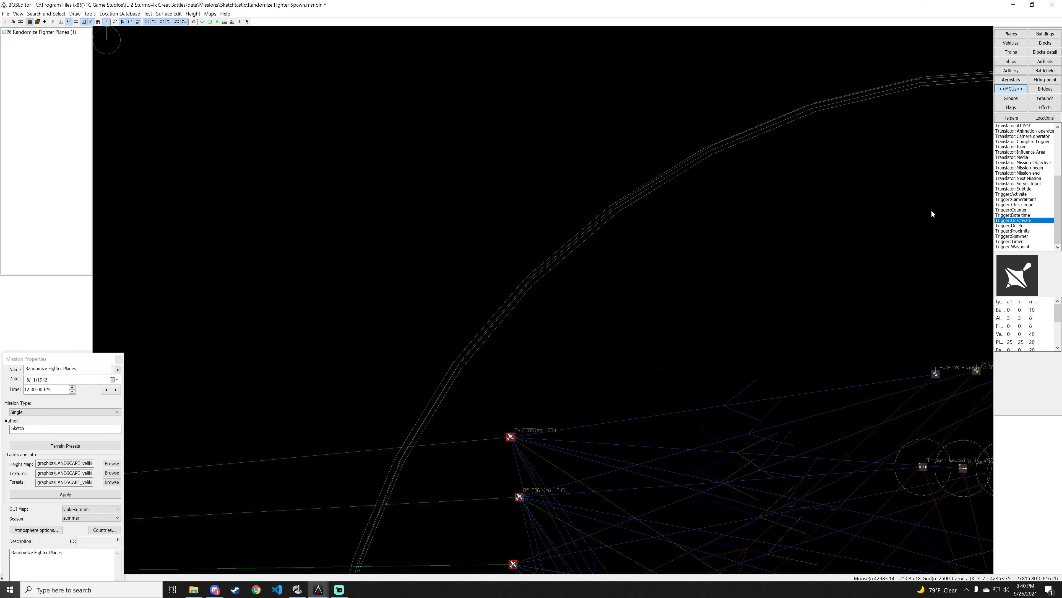
left_click(1021, 241)
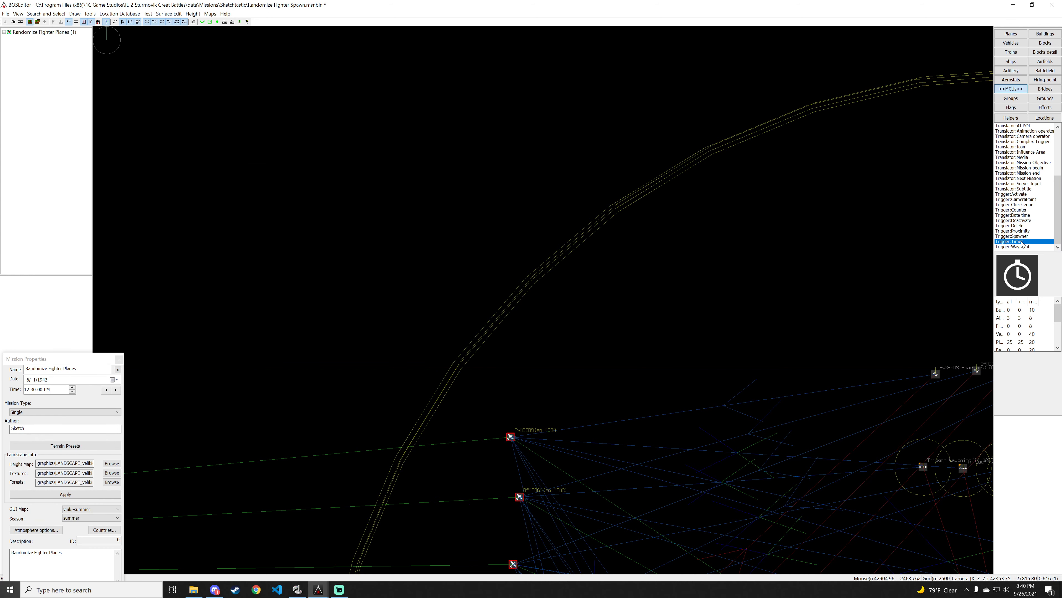
left_click(373, 339)
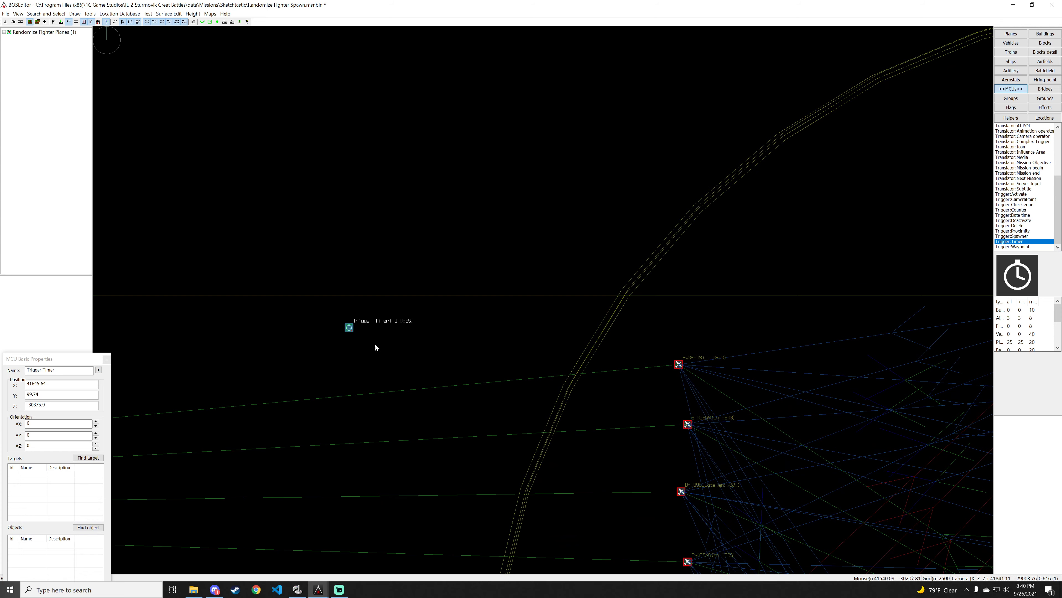
Step: Link all four fighter planes to the new Trigger Timer with an OnPlaneDestroyed event
left_click_drag(554, 201, 689, 466)
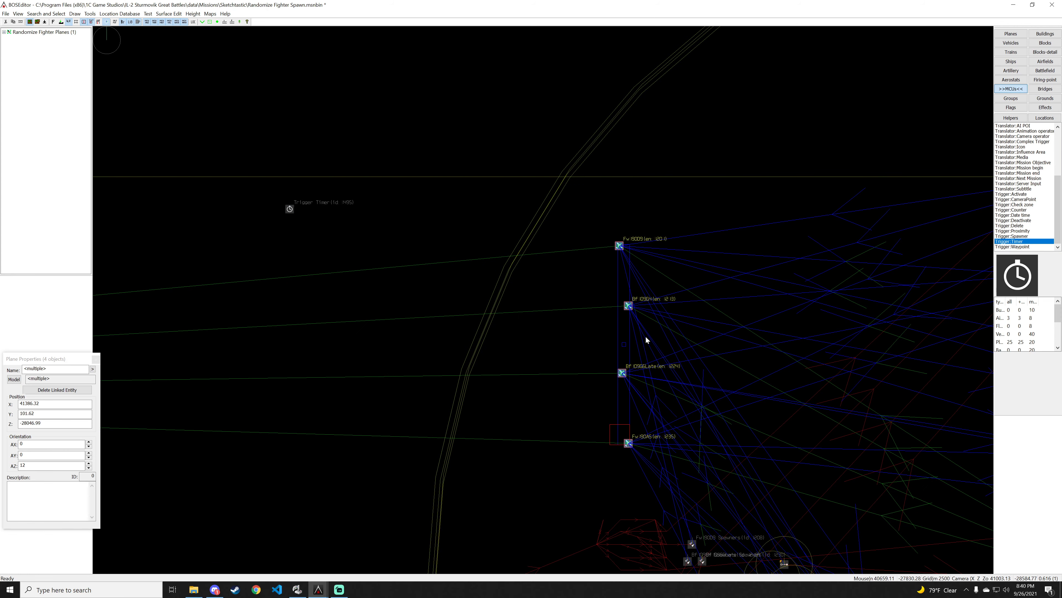
right_click(558, 207)
mouse_move(661, 231)
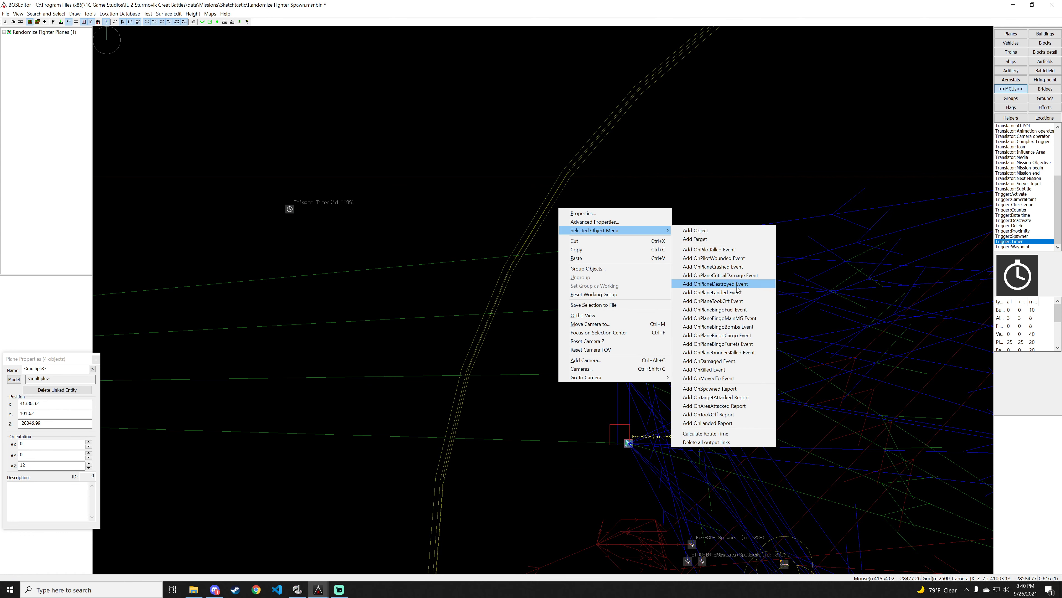
left_click(737, 284)
left_click(289, 209)
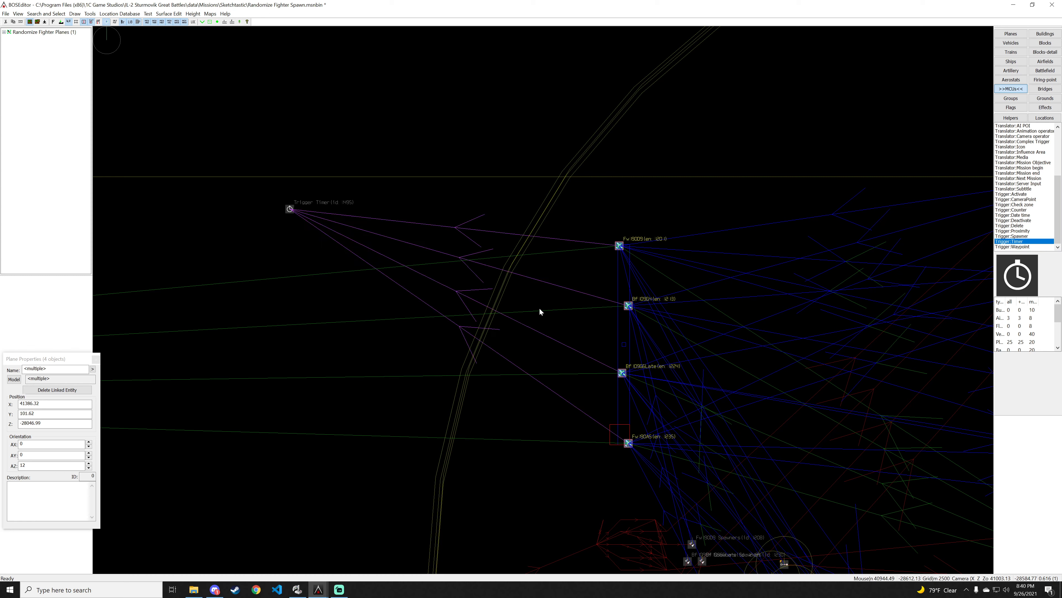
Step: Nudge the new Trigger Timer slightly and target-link it to the GATE timer in front of Randomize The Time
left_click(289, 208)
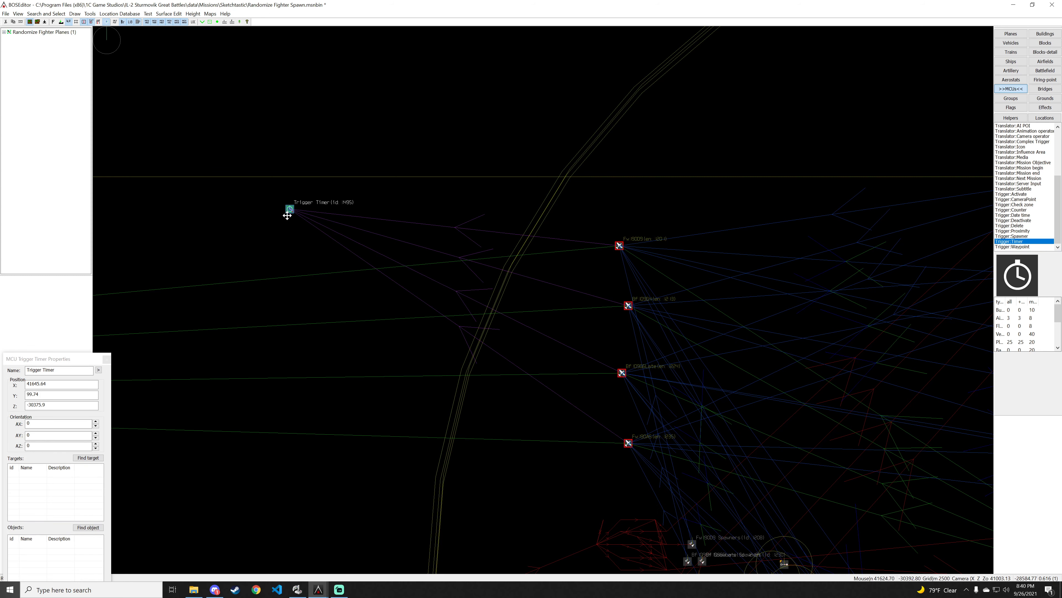
left_click_drag(289, 212, 293, 214)
scroll(292, 214, "down", 3)
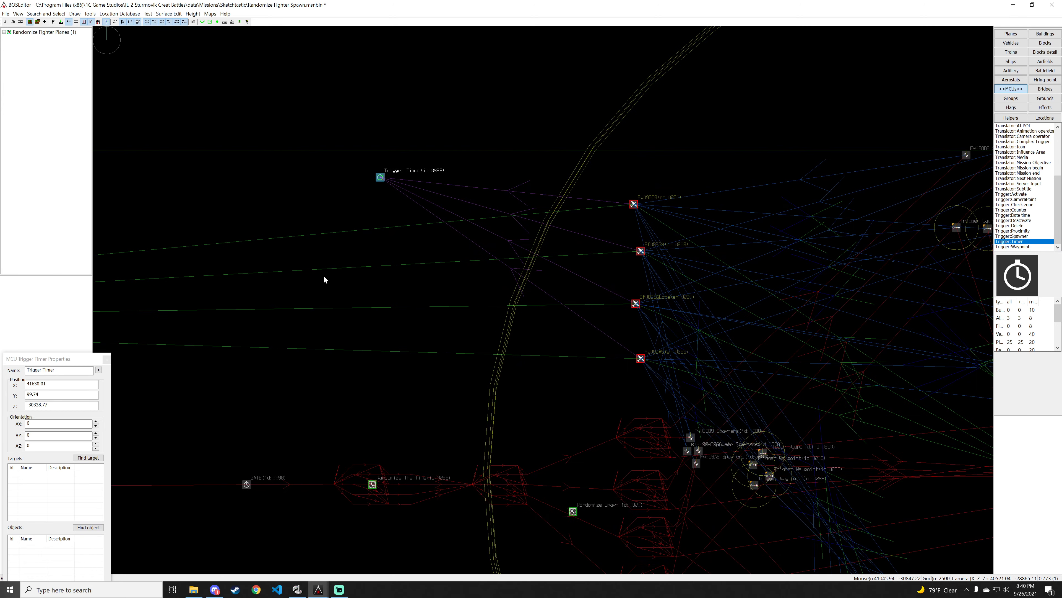
left_click(246, 484, "ctrl")
Step: Select the Randomize The Time group and review the complete trigger layout from the airspawn logic to the spawners
left_click_drag(282, 309, 376, 454)
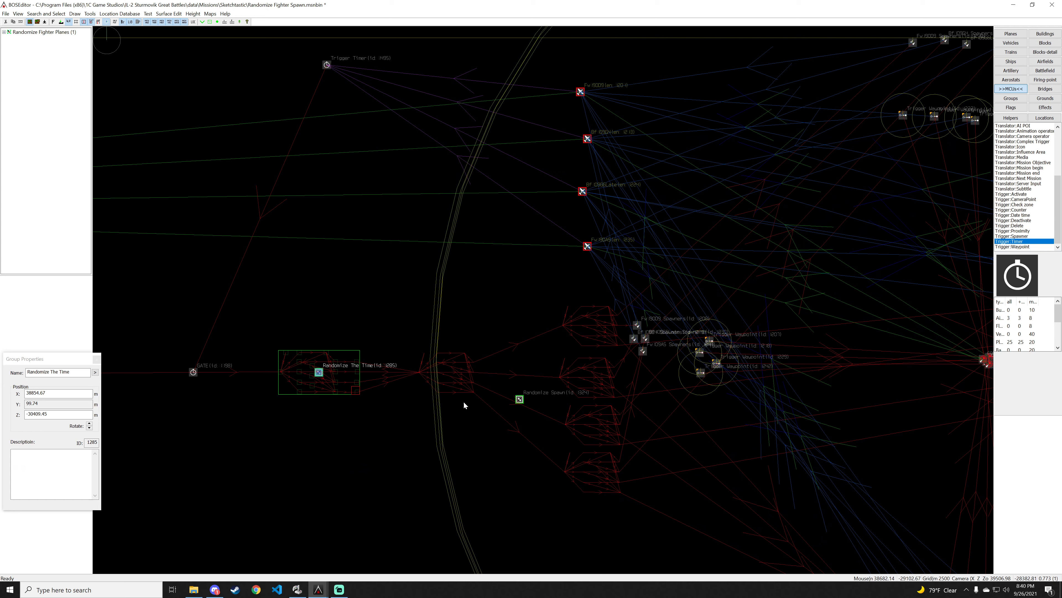
scroll(464, 405, "down", 5)
scroll(669, 368, "down", 3)
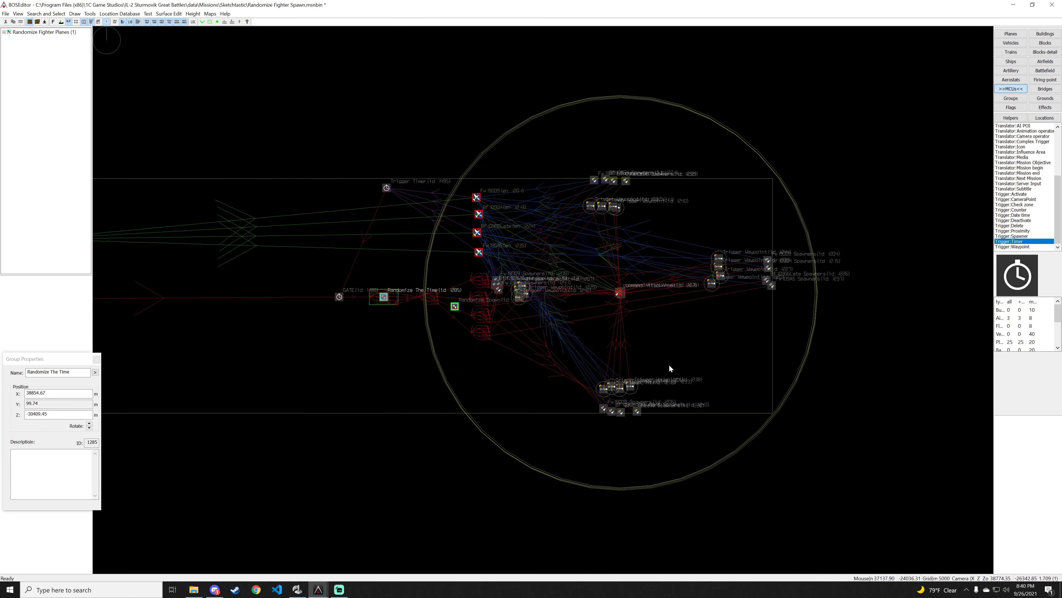
left_click_drag(350, 239, 574, 272)
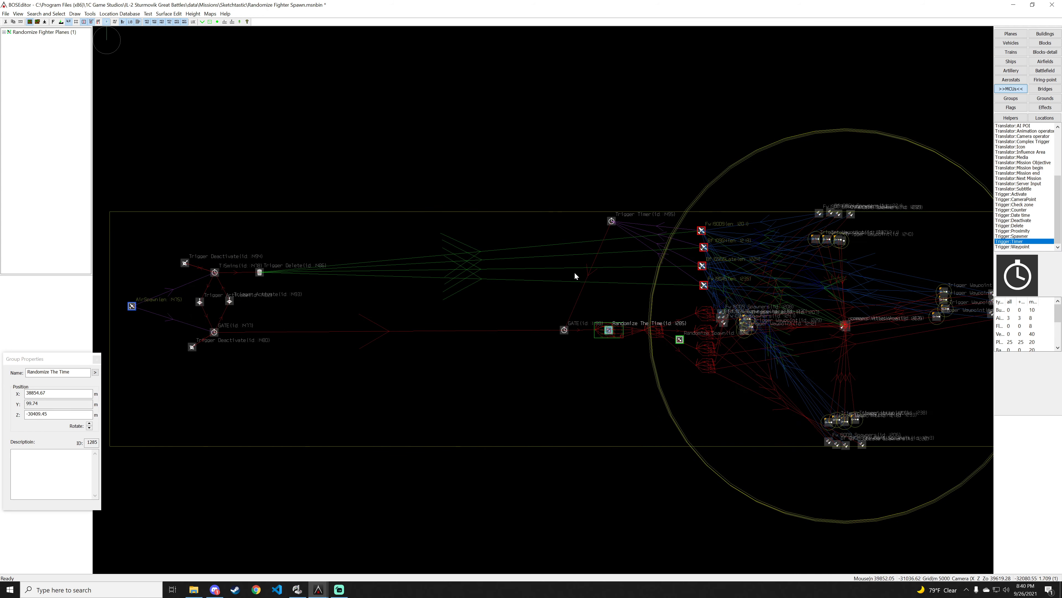
Step: Move the Trigger Delete closer to the fighter planes and include it in a selection of the whole randomized spawn set
scroll(507, 171, "down", 2)
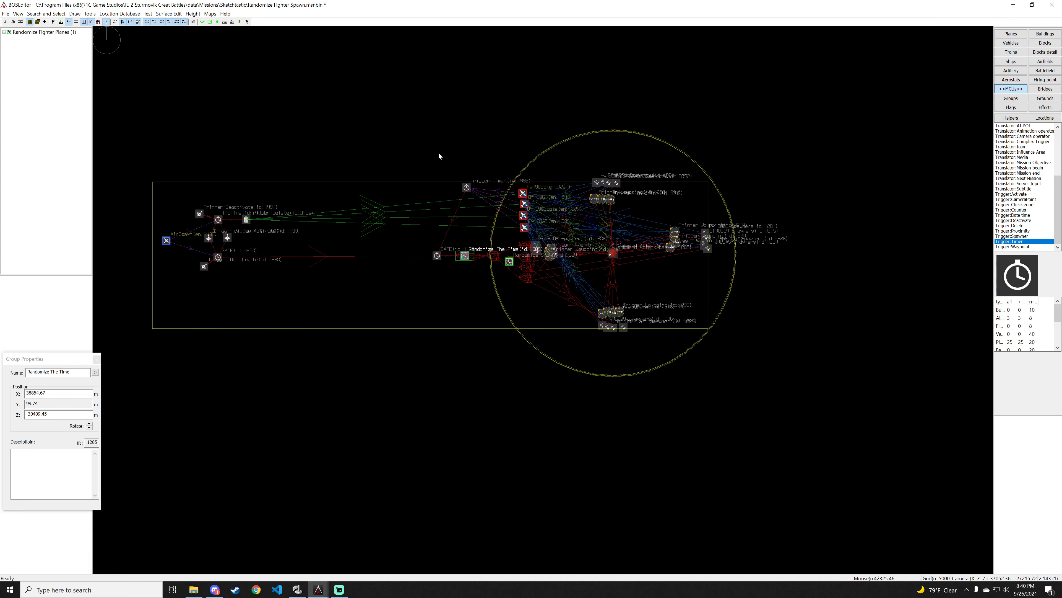
left_click_drag(384, 134, 795, 388)
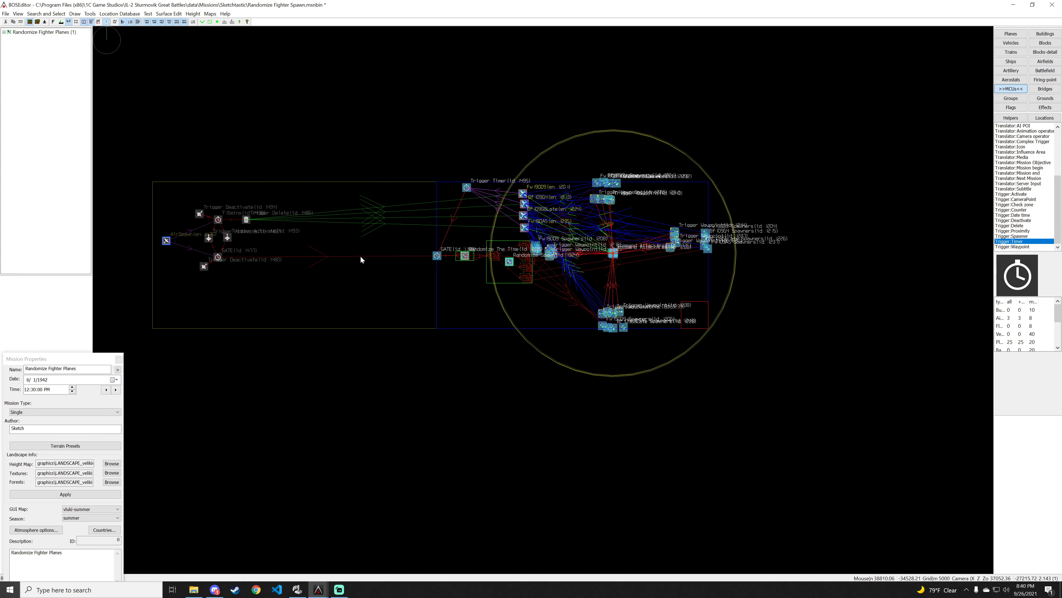
left_click_drag(246, 221, 704, 416)
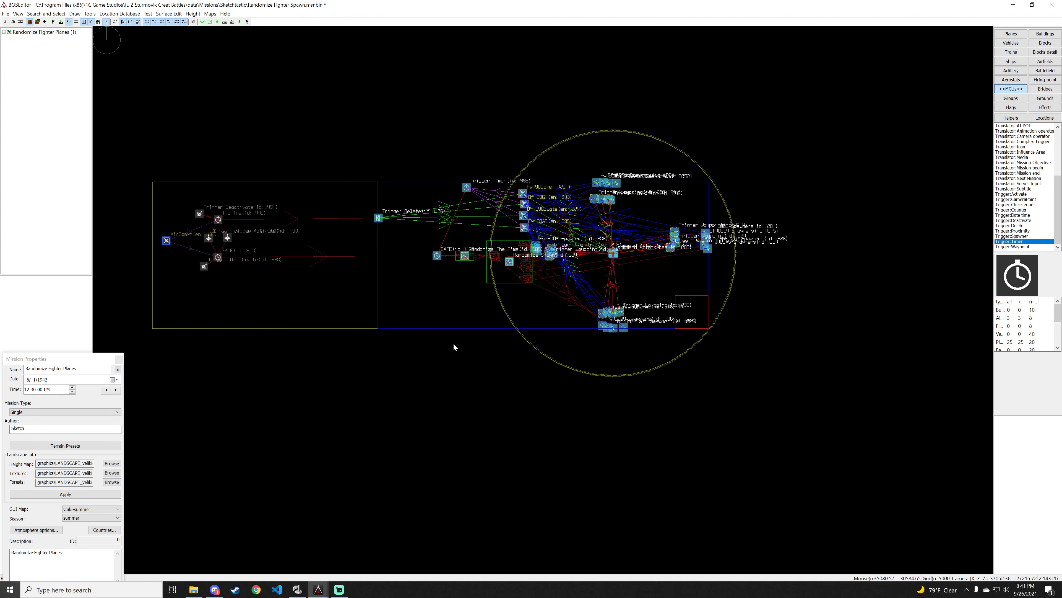
Step: Paste a copy of the selected spawn set below the original, shift it further down, and save the mission
key("ctrl+v")
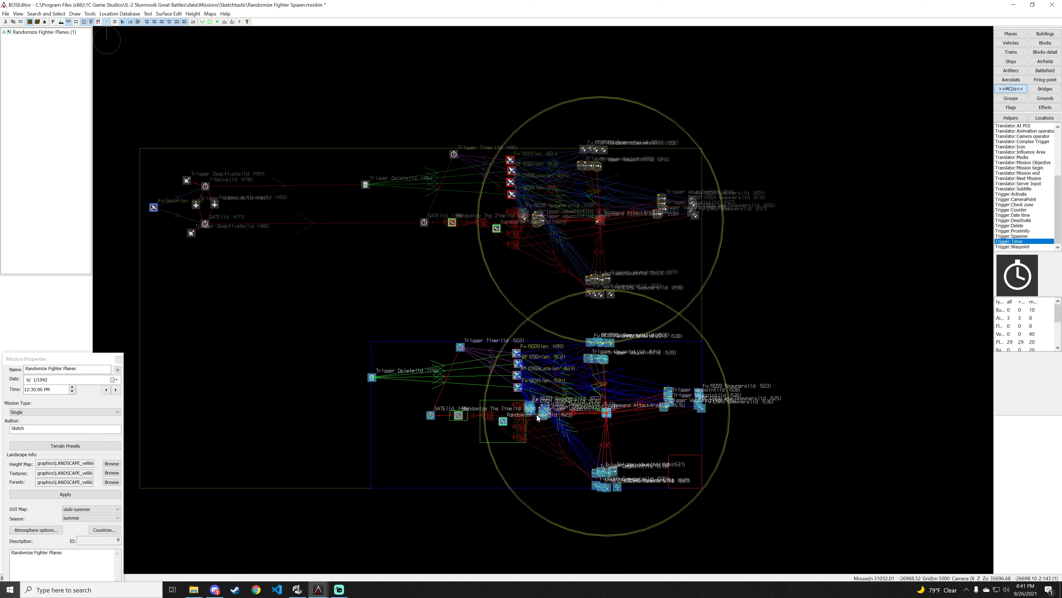
left_click_drag(547, 402, 561, 407)
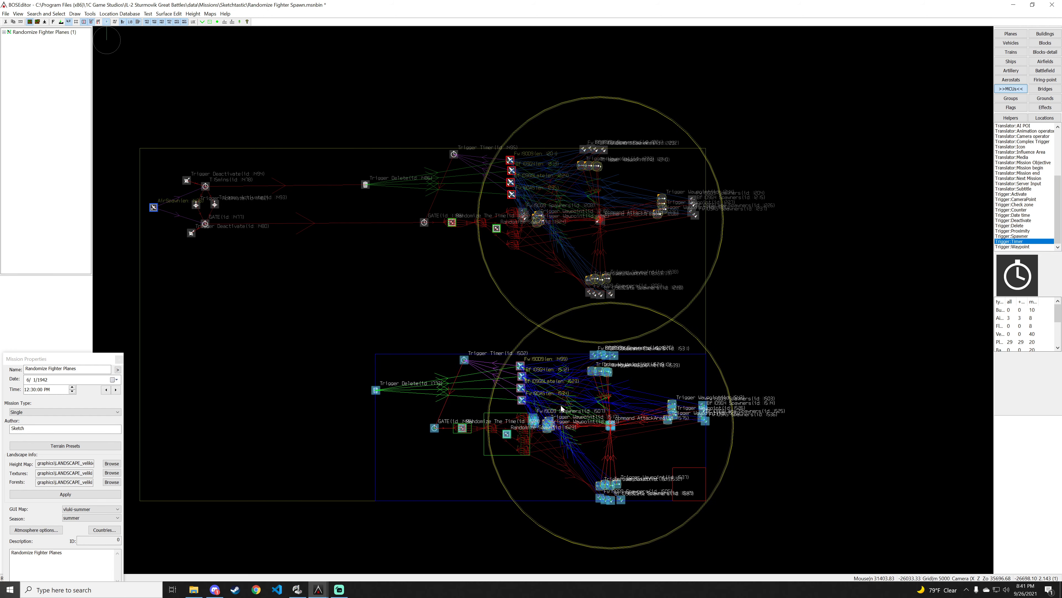
key("ctrl+s")
Step: Paste two more copies of the spawn set below the first copy to form a column
left_click_drag(496, 505, 476, 336)
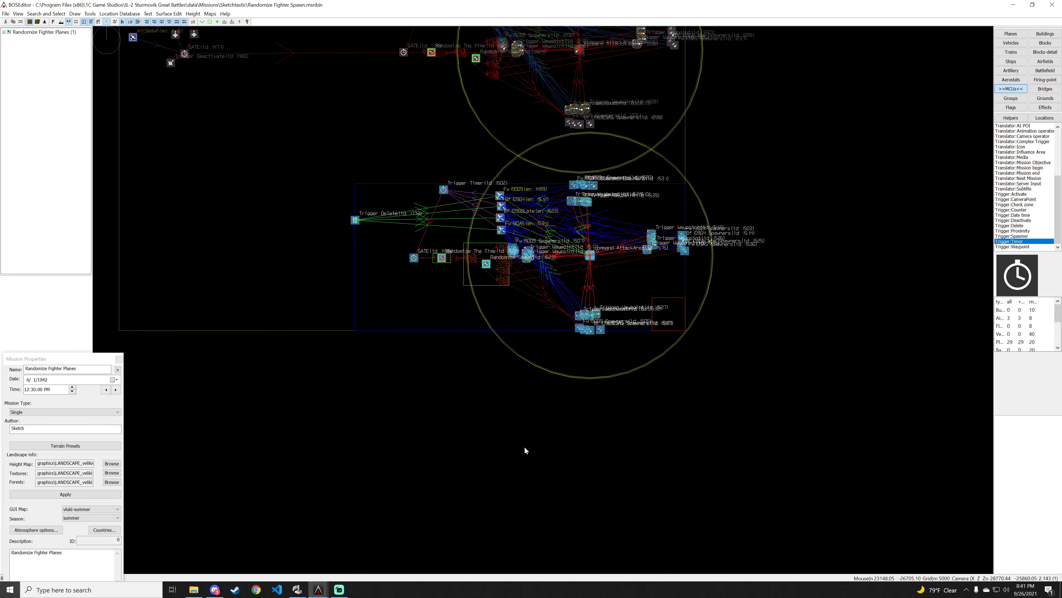
key("ctrl+v")
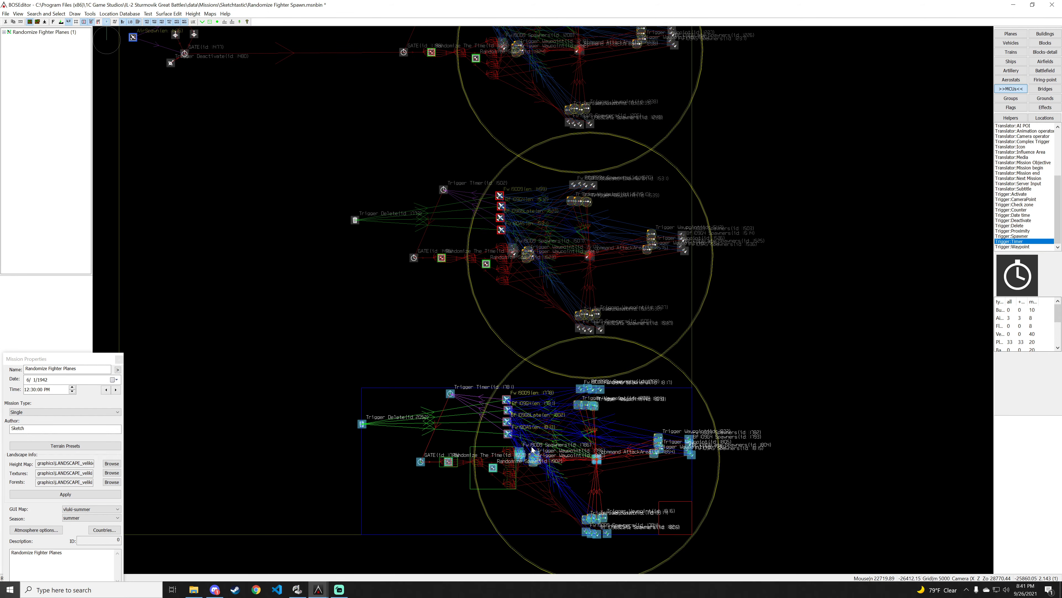
left_click_drag(547, 557, 549, 381)
key("ctrl+v")
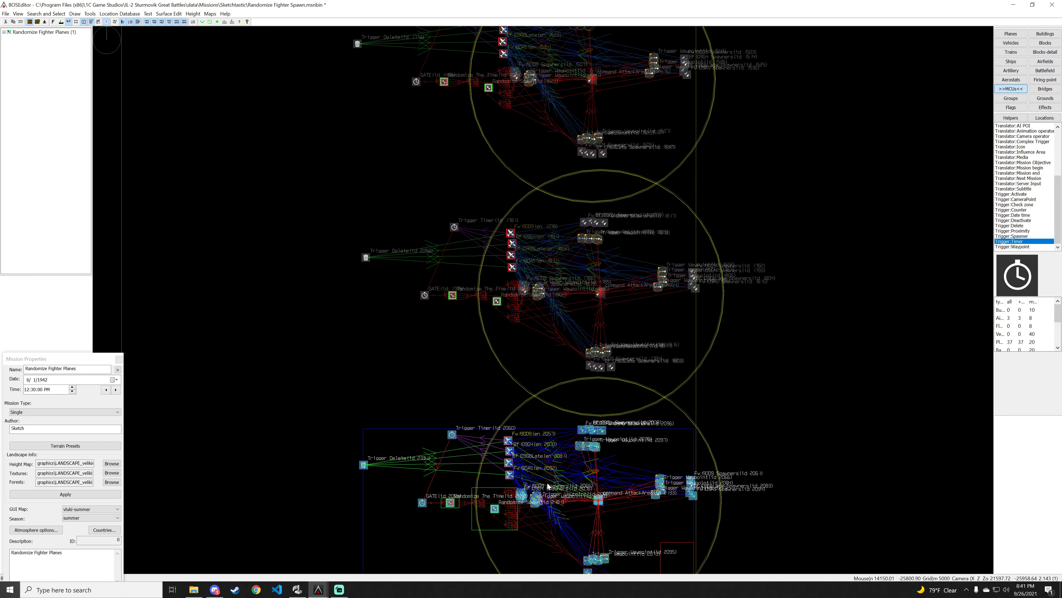
scroll(497, 361, "down", 3)
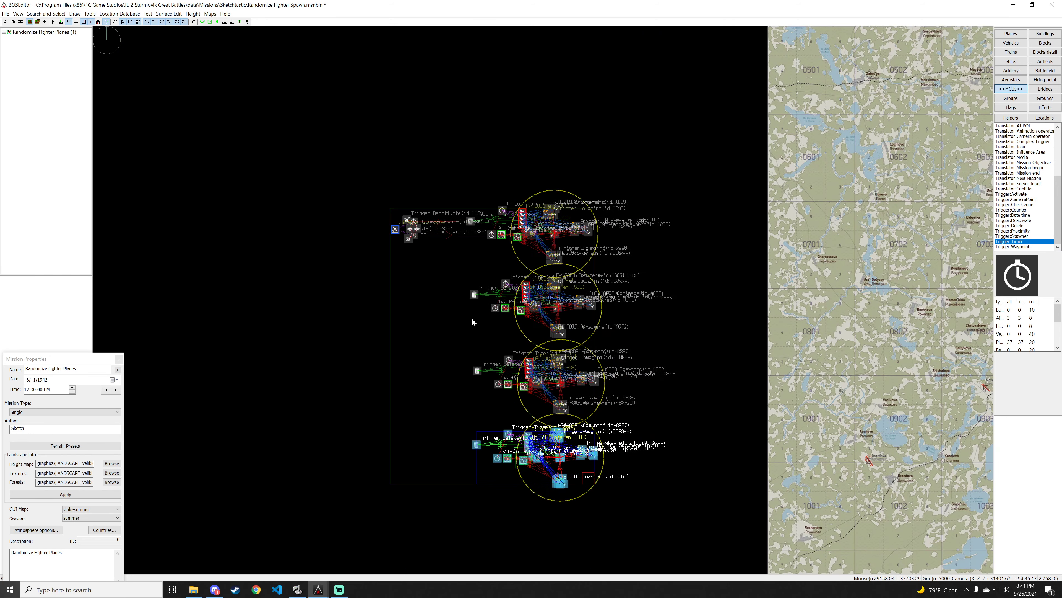
Step: Target-link the T15mins timer to the Trigger Delete of each of the three copied spawn sets
scroll(450, 243, "up", 5)
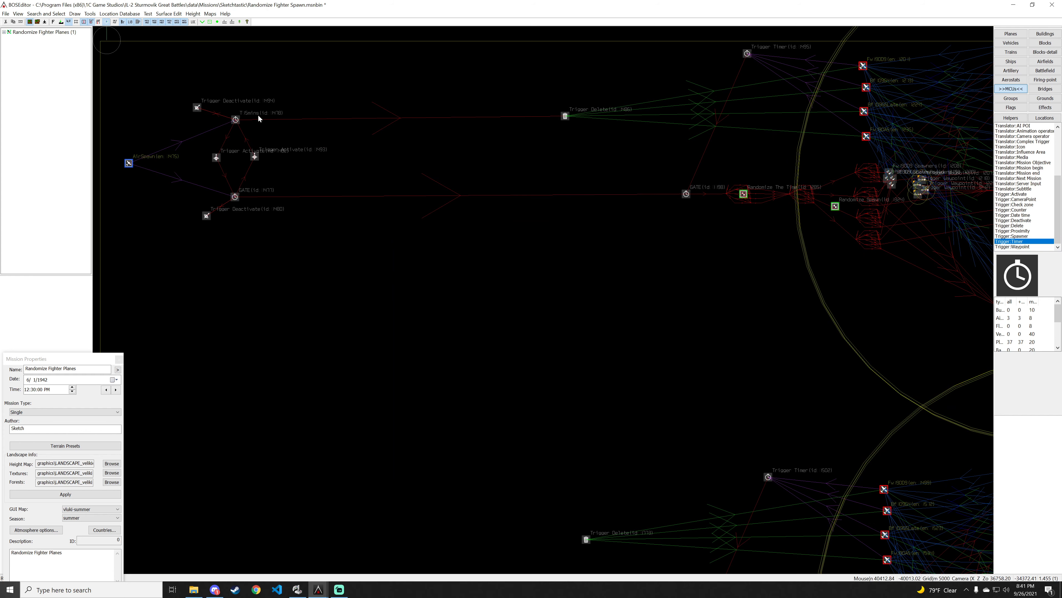
left_click(237, 119)
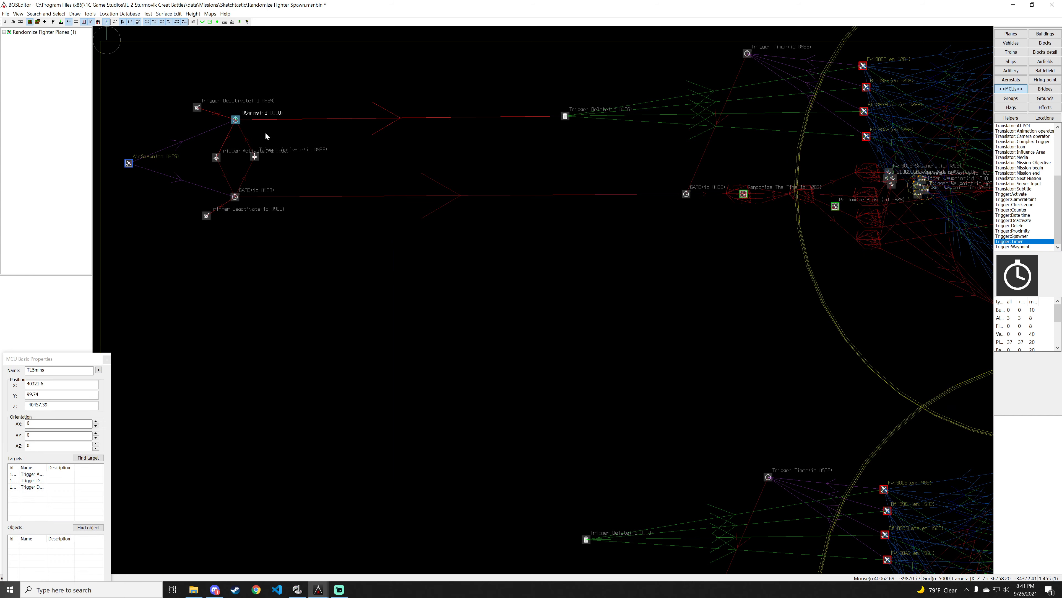
scroll(246, 121, "down", 2)
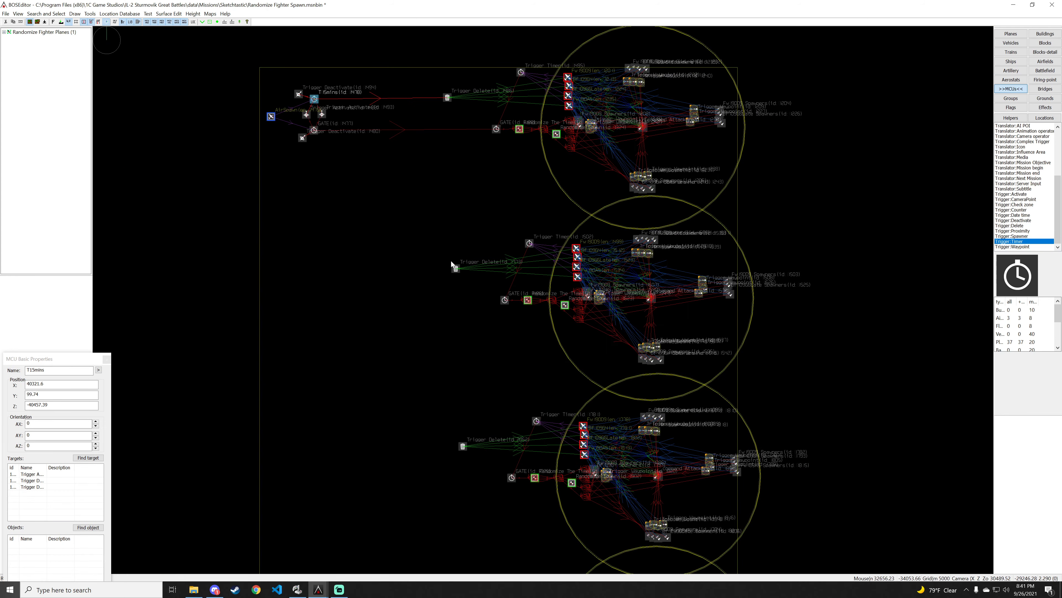
left_click(455, 268, "ctrl")
left_click(463, 446, "ctrl")
left_click(447, 435, "ctrl")
Step: Target-link the GATE timer beside the airspawn logic to the GATE timer of each of the three copied spawn sets
scroll(355, 273, "up", 5)
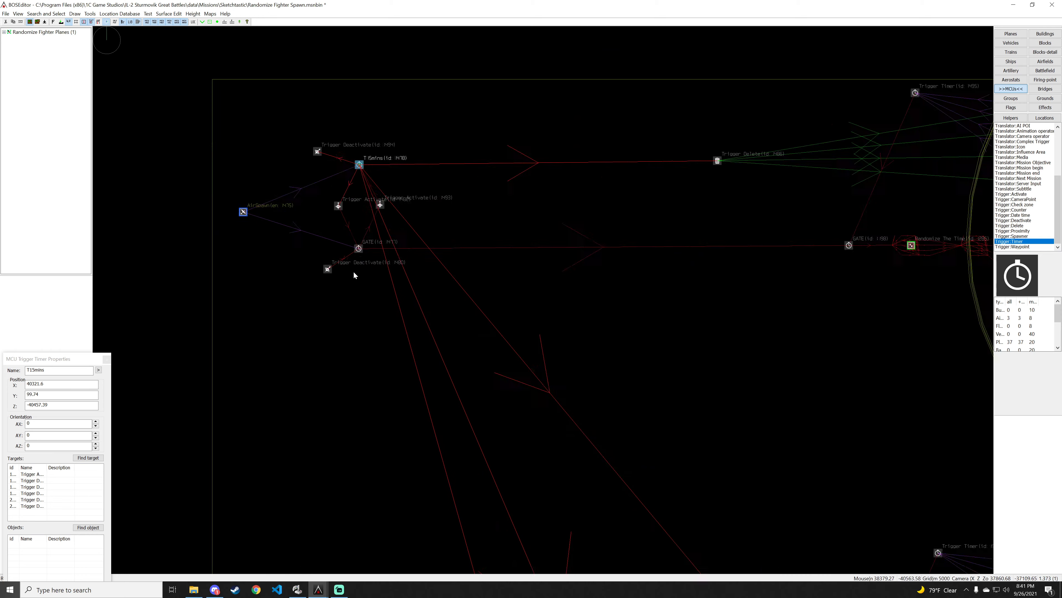
left_click_drag(391, 263, 392, 262)
scroll(391, 262, "down", 3)
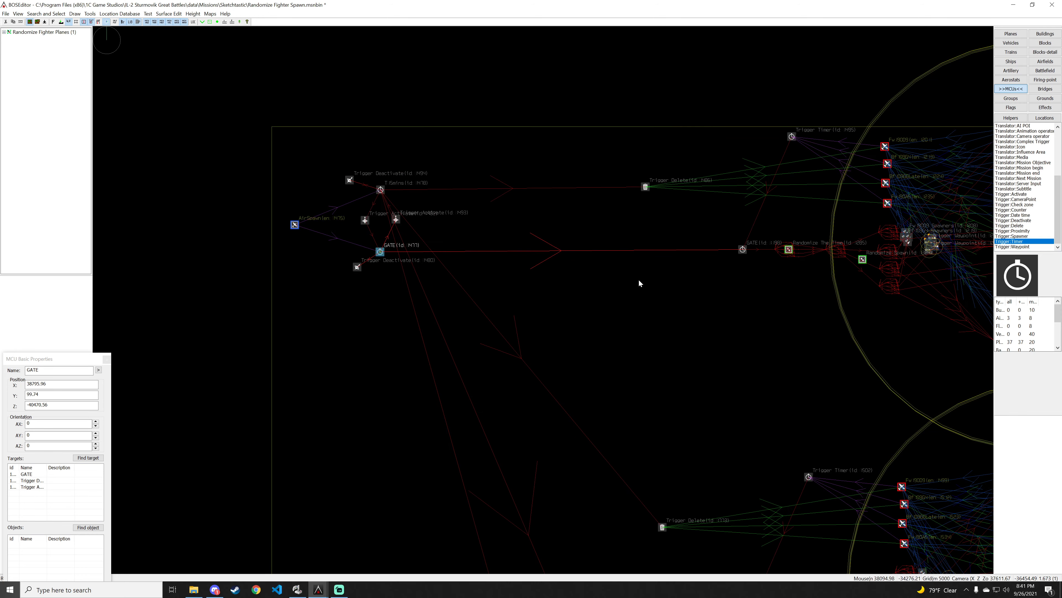
left_click_drag(700, 490, 598, 245)
left_click_drag(614, 467, 592, 399)
left_click(635, 277, "ctrl")
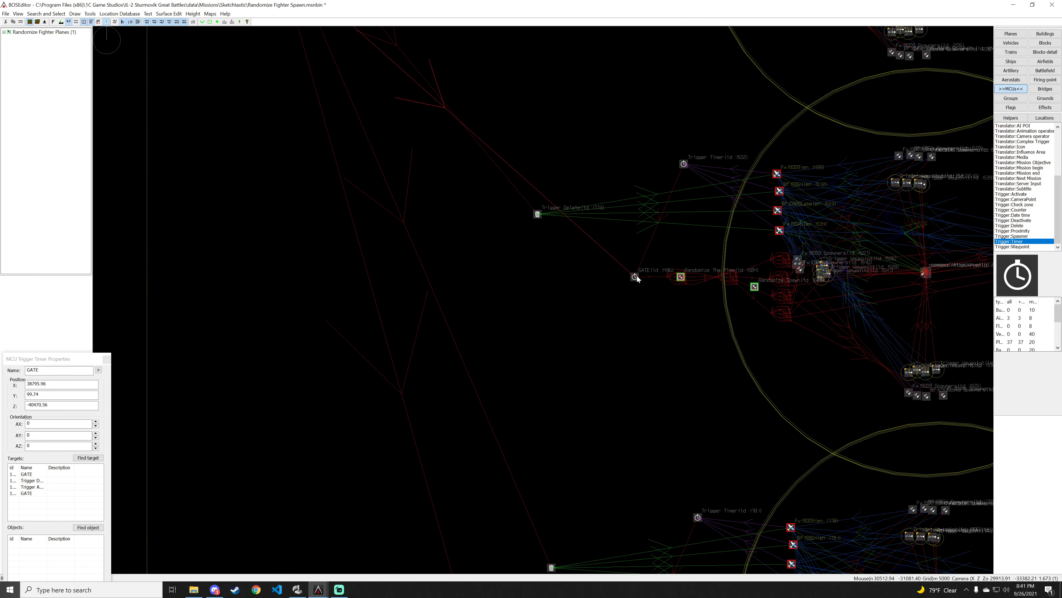
left_click_drag(591, 539, 573, 181)
left_click(627, 275, "ctrl")
left_click_drag(597, 549, 576, 249)
left_click(607, 315, "ctrl")
scroll(607, 315, "down", 3)
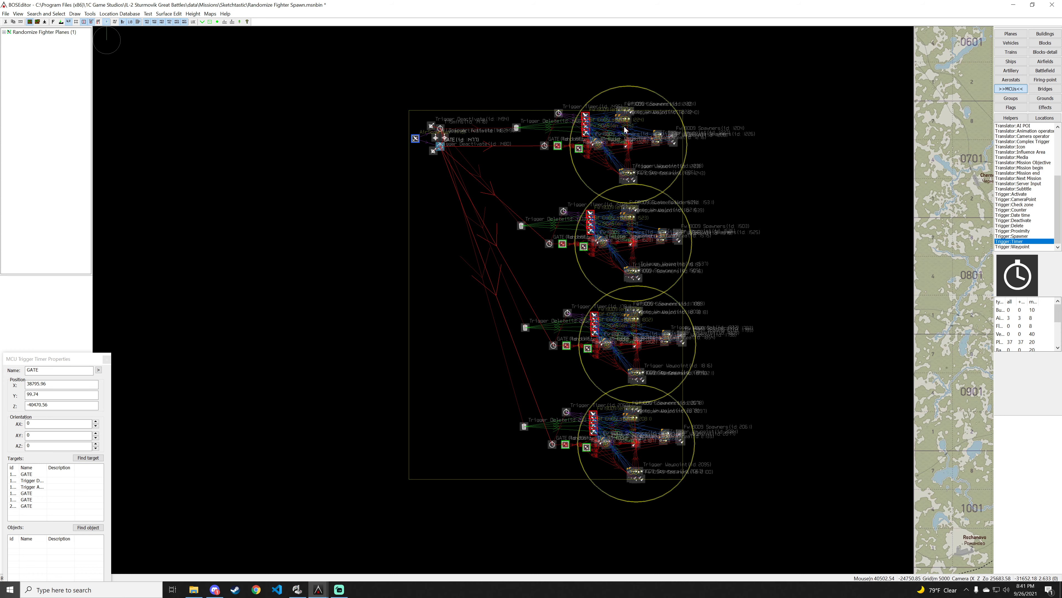
Step: Move the copied spawn sets up, starting with the lowest, until all three are stacked over the original circle
scroll(626, 129, "up", 3)
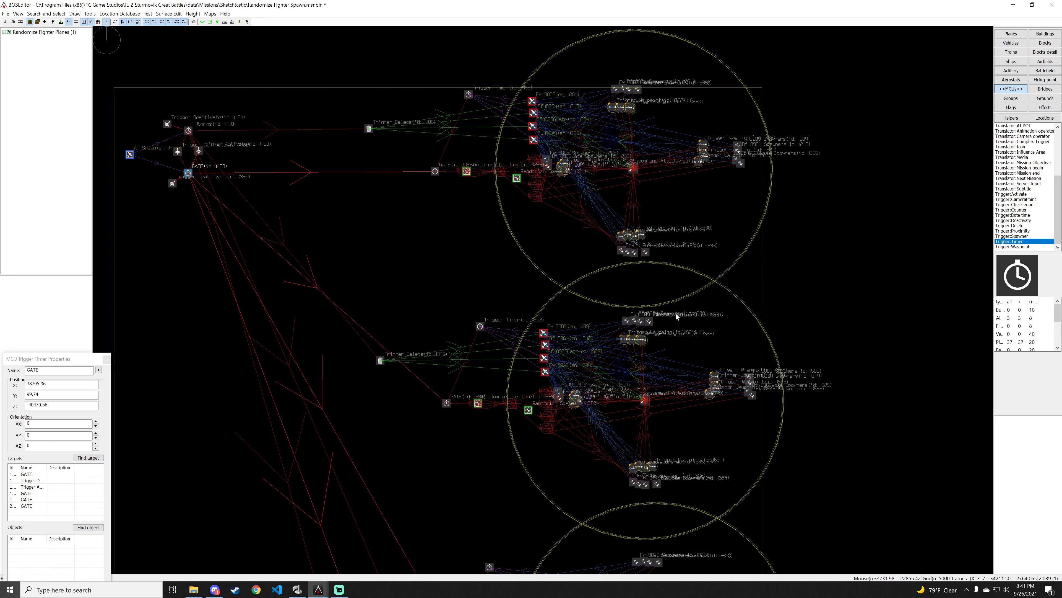
left_click_drag(675, 312, 672, 255)
scroll(520, 281, "down", 5)
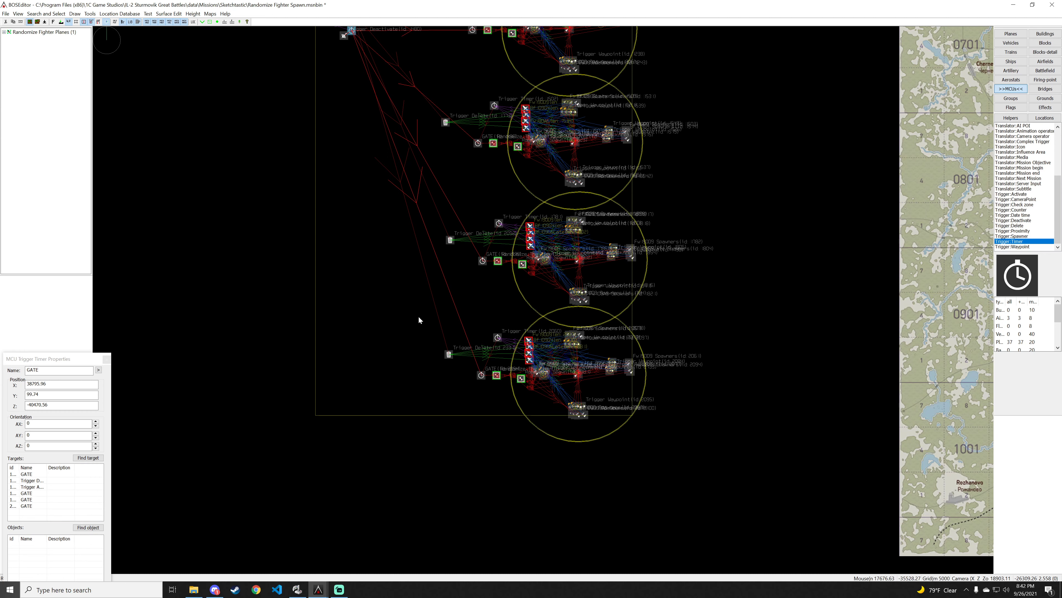
scroll(419, 320, "up", 3)
left_click_drag(404, 313, 804, 506)
left_click_drag(631, 406, 635, 226)
left_click_drag(415, 121, 807, 338)
mouse_move(657, 211)
left_mouse_down()
mouse_move(621, 314)
mouse_move(614, 118)
mouse_move(641, 292)
left_mouse_up()
mouse_move(361, 203)
left_mouse_down()
mouse_move(597, 405)
mouse_move(852, 467)
left_mouse_up()
left_click_drag(622, 346, 612, 166)
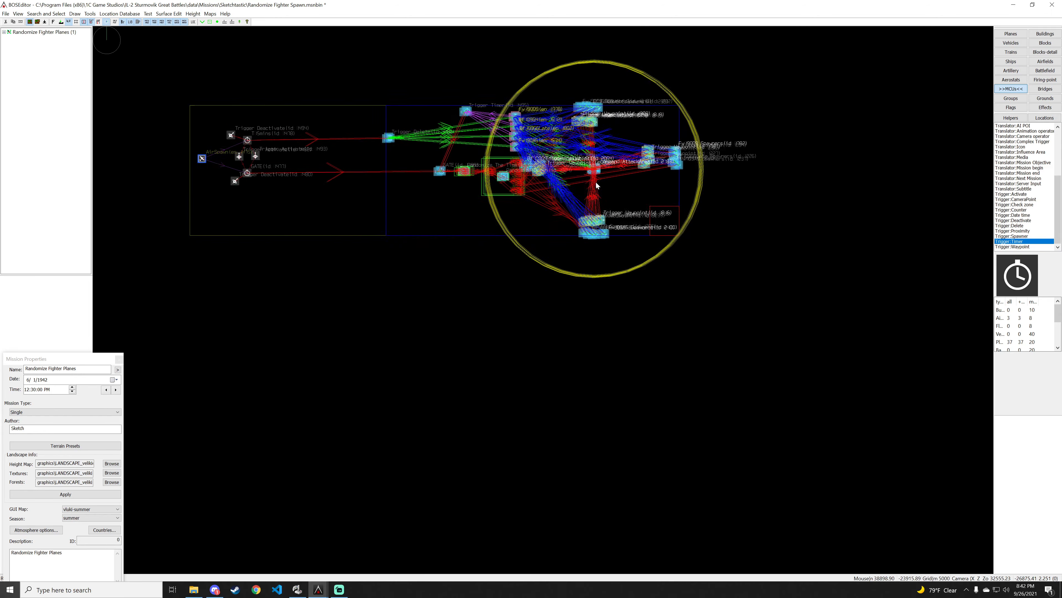
Step: Select three of the Fw190A5 spawners at the circle's northern edge one by one and nudge them slightly
scroll(595, 181, "up", 5)
scroll(487, 89, "up", 3)
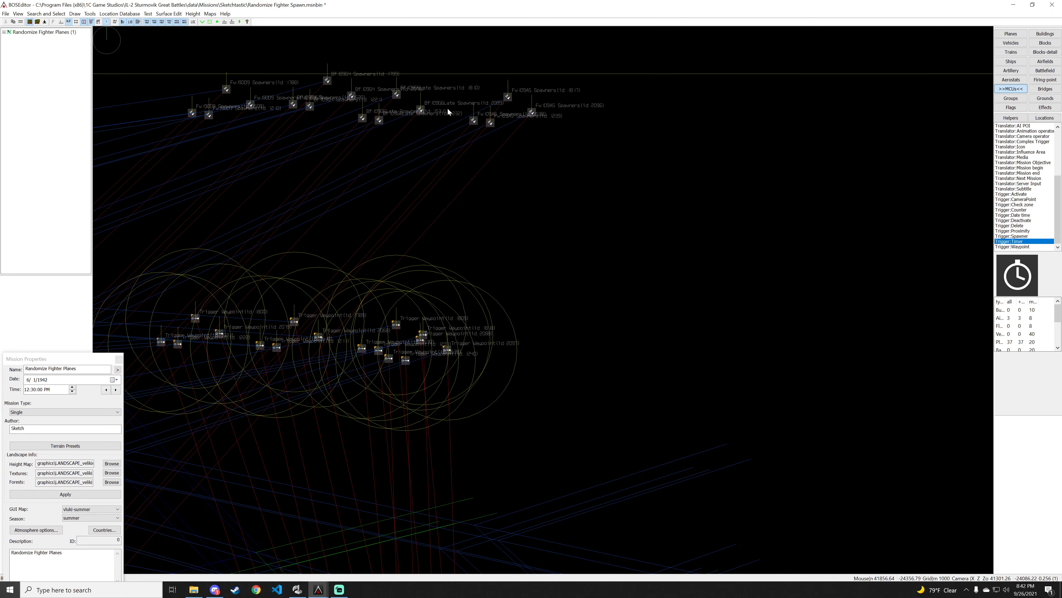
left_click(487, 124)
left_click_drag(489, 126, 488, 127)
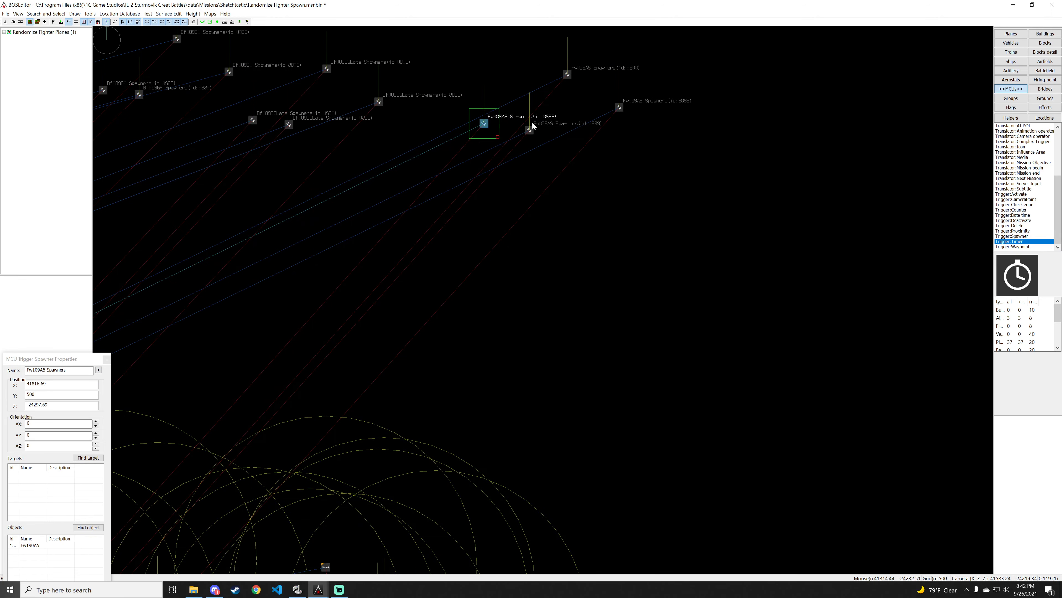
left_click_drag(558, 157, 560, 154)
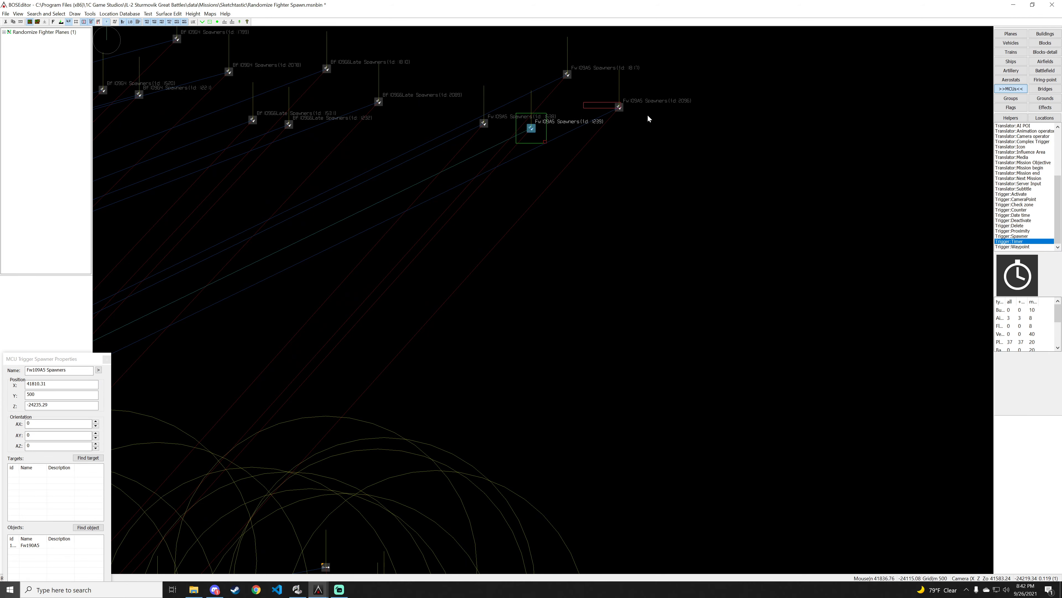
left_click_drag(617, 107, 624, 110)
Step: Select all the spawners at the circle's northern edge and set their AY orientation to 180
scroll(605, 133, "down", 3)
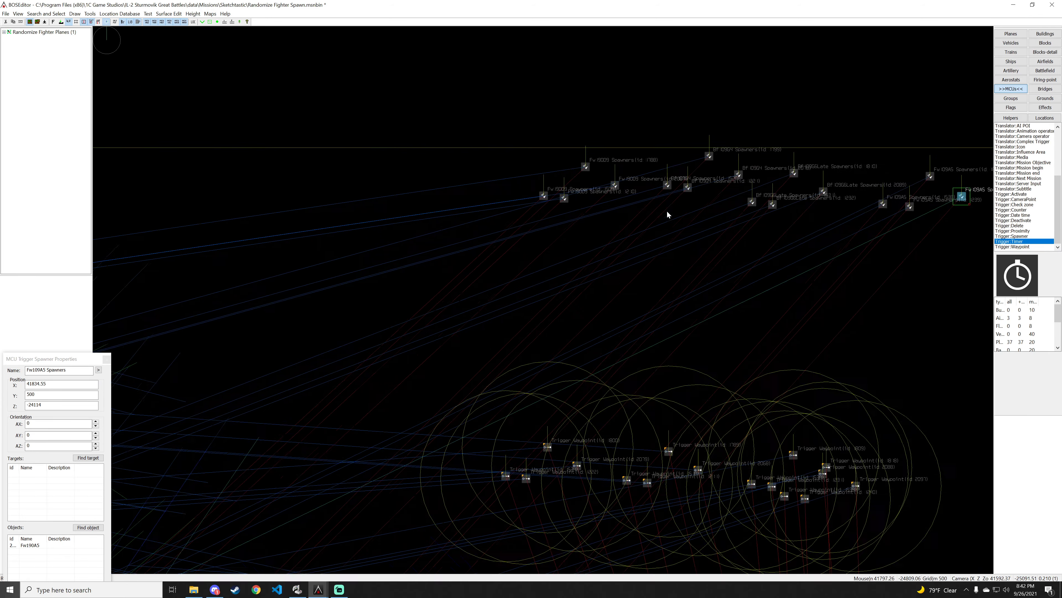
left_click_drag(667, 212, 398, 157)
scroll(302, 180, "down", 2)
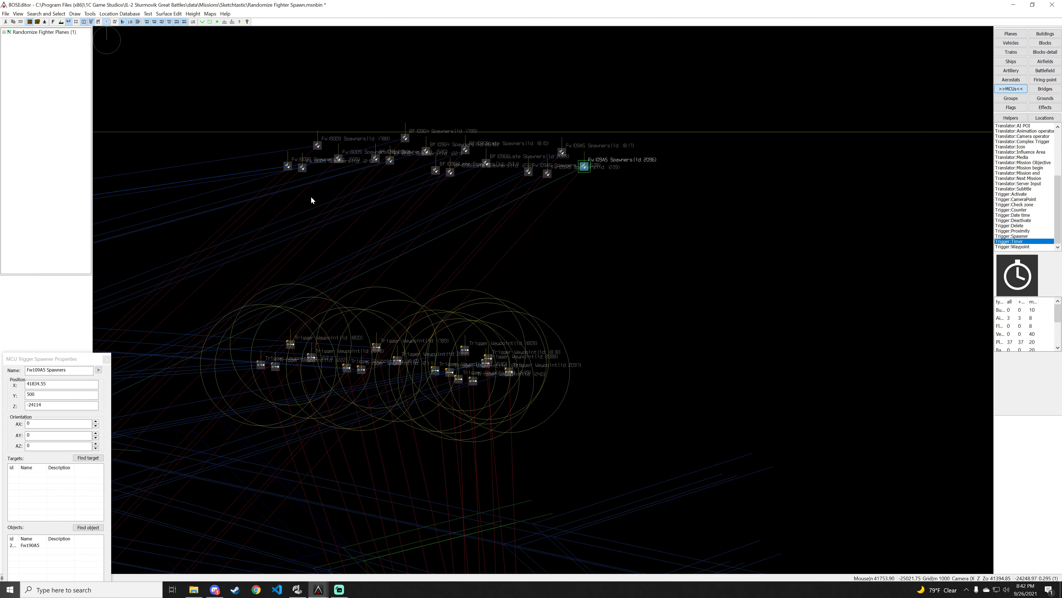
left_click_drag(309, 194, 410, 216)
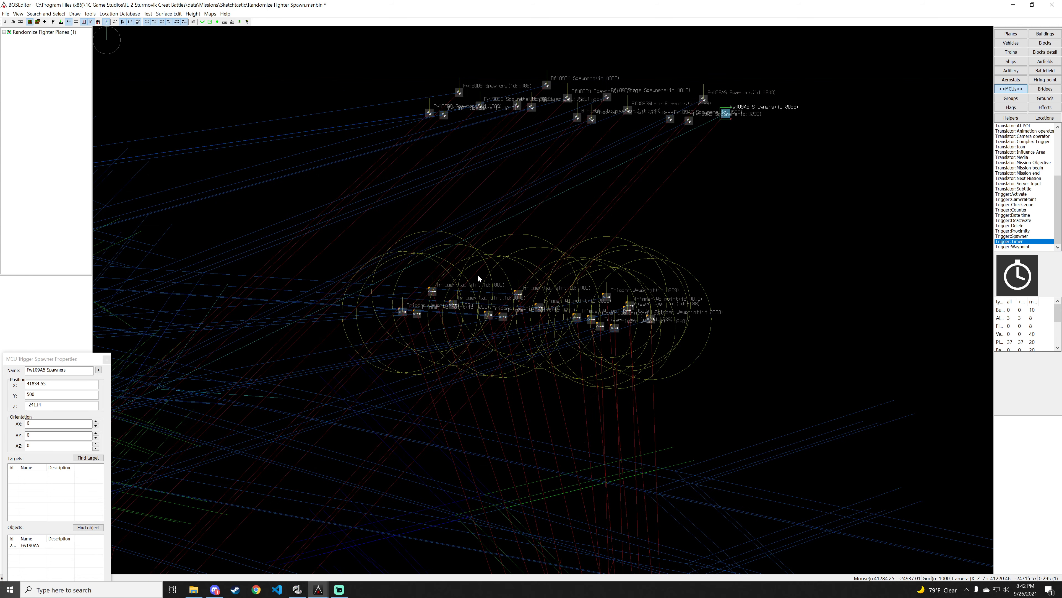
left_click_drag(372, 52, 720, 127)
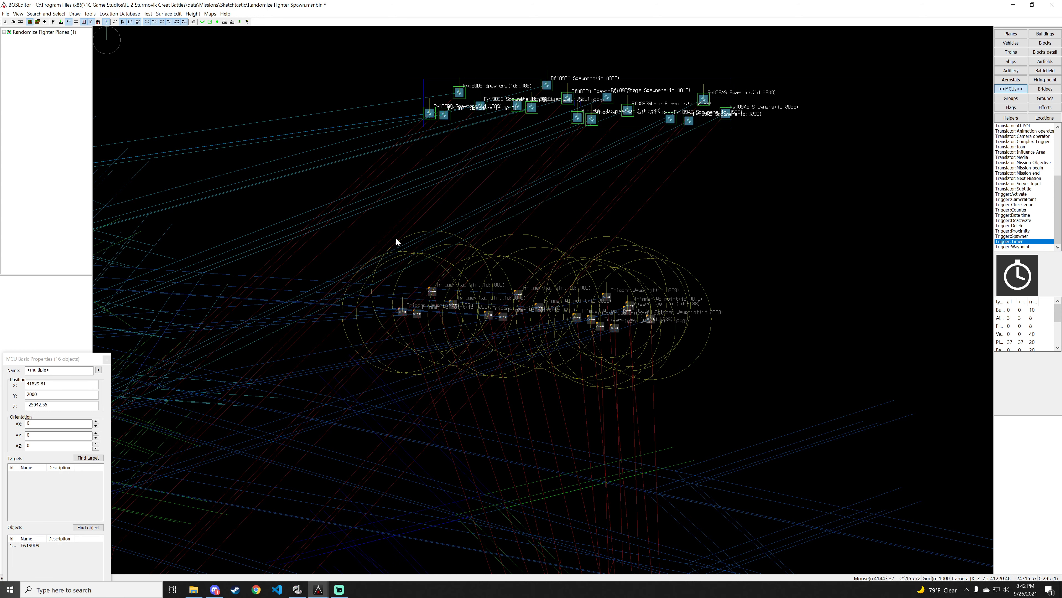
scroll(538, 195, "up", 3)
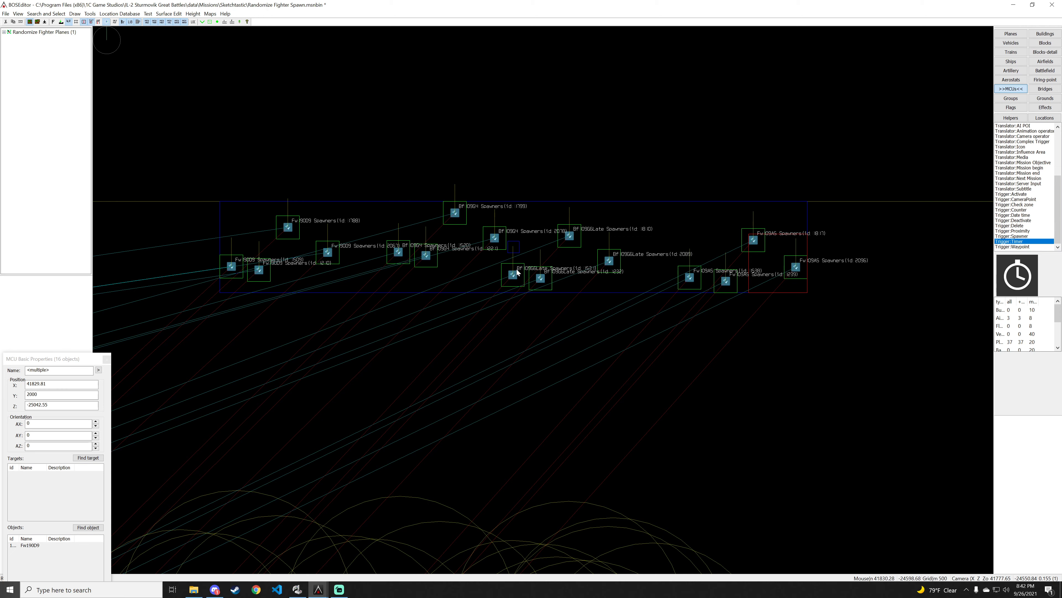
scroll(497, 225, "down", 3)
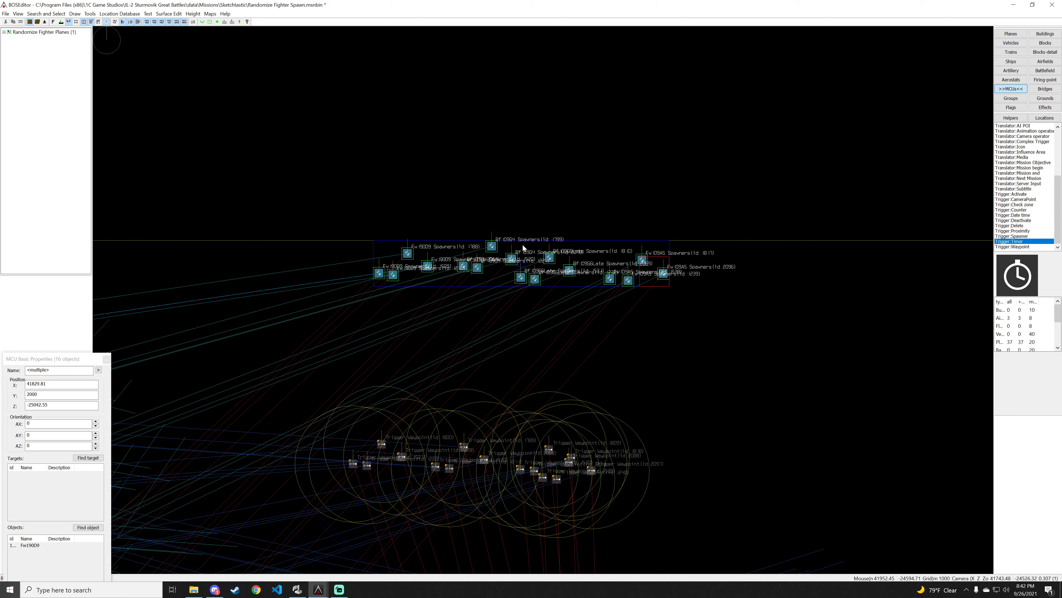
scroll(521, 294, "down", 1)
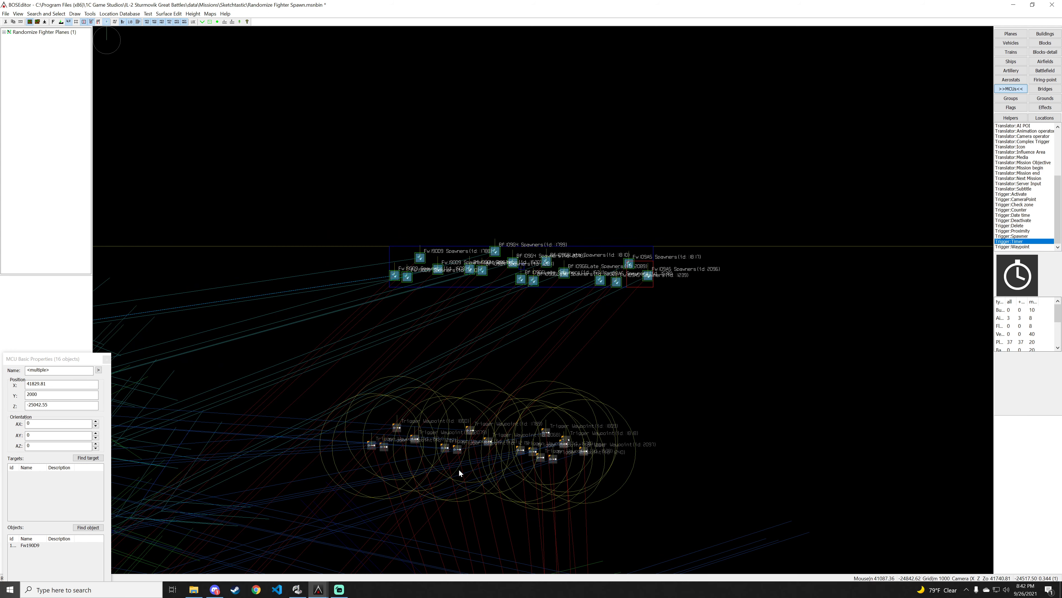
scroll(565, 445, "up", 2)
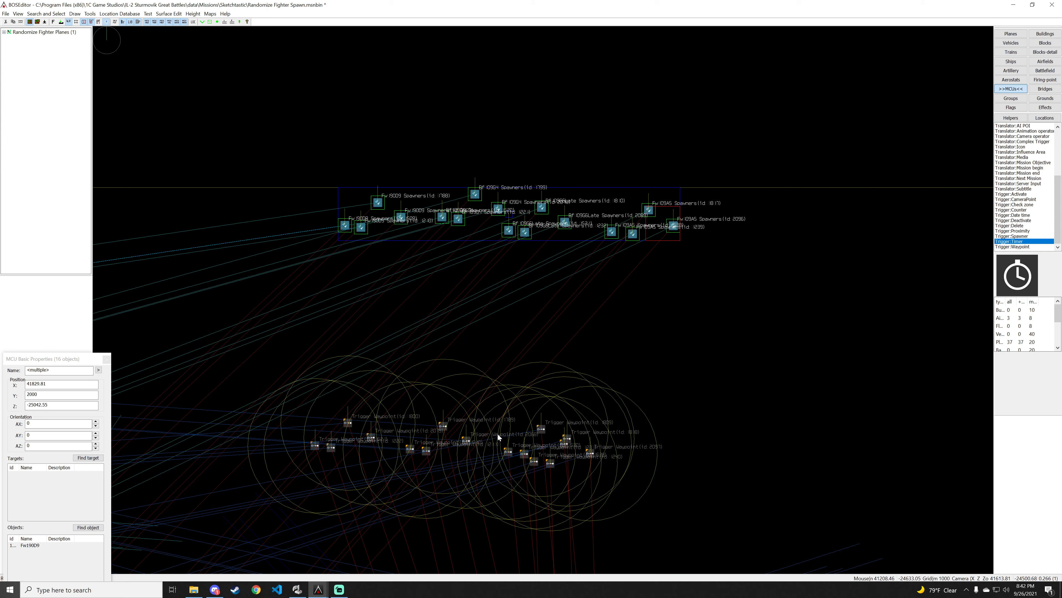
scroll(529, 455, "up", 5)
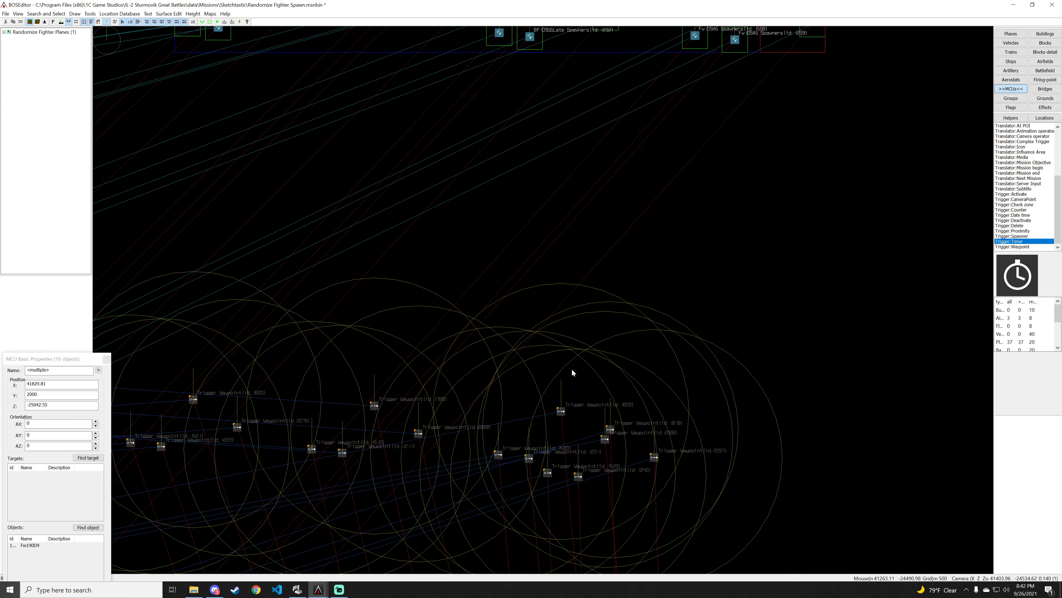
key("Up")
key("Up")
key("Up")
key("Up")
key("Up")
key("Up")
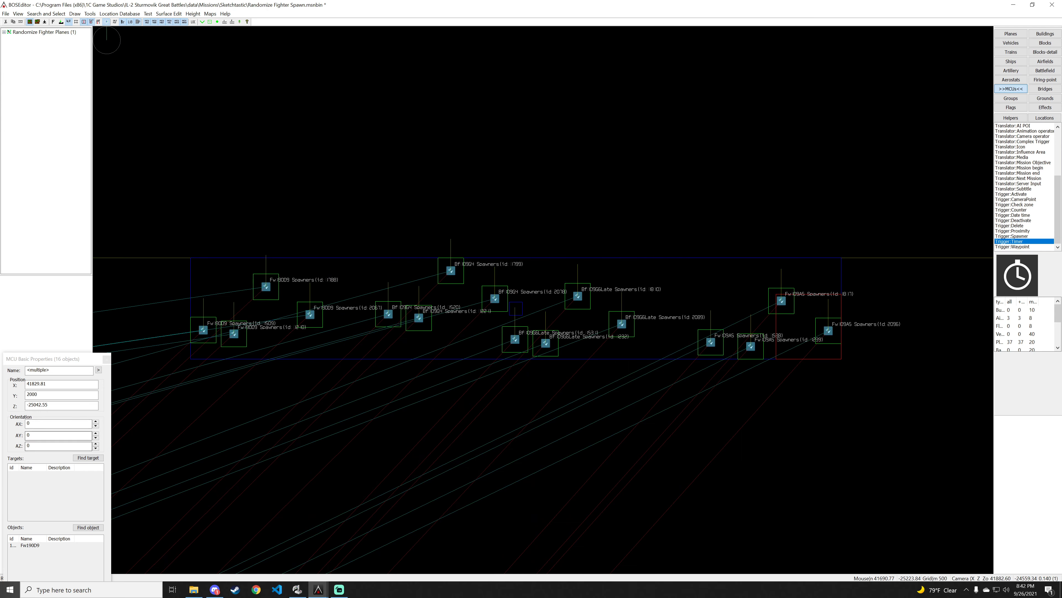
left_click(59, 435)
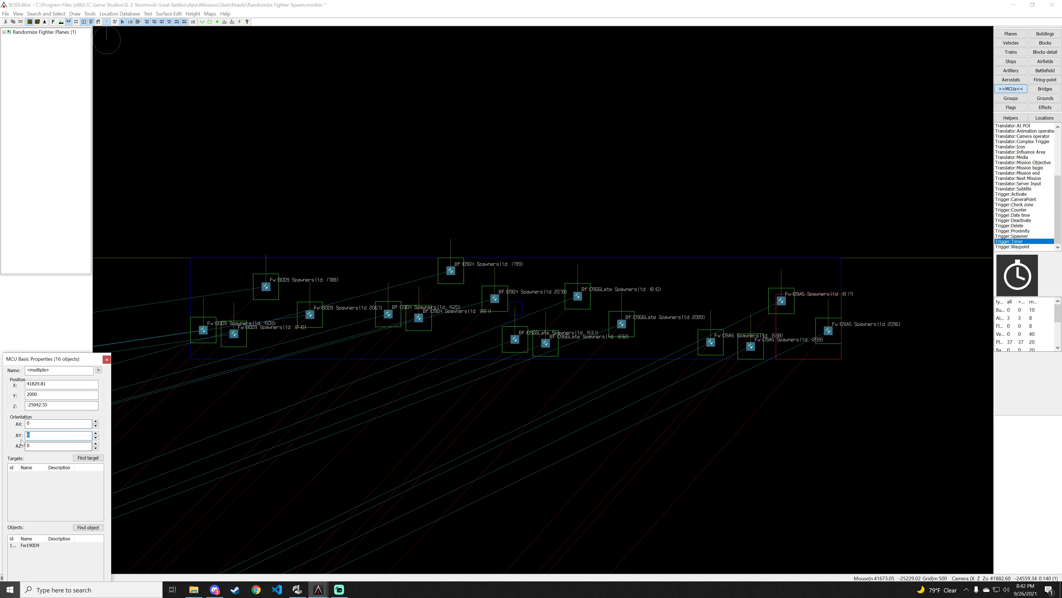
type("180")
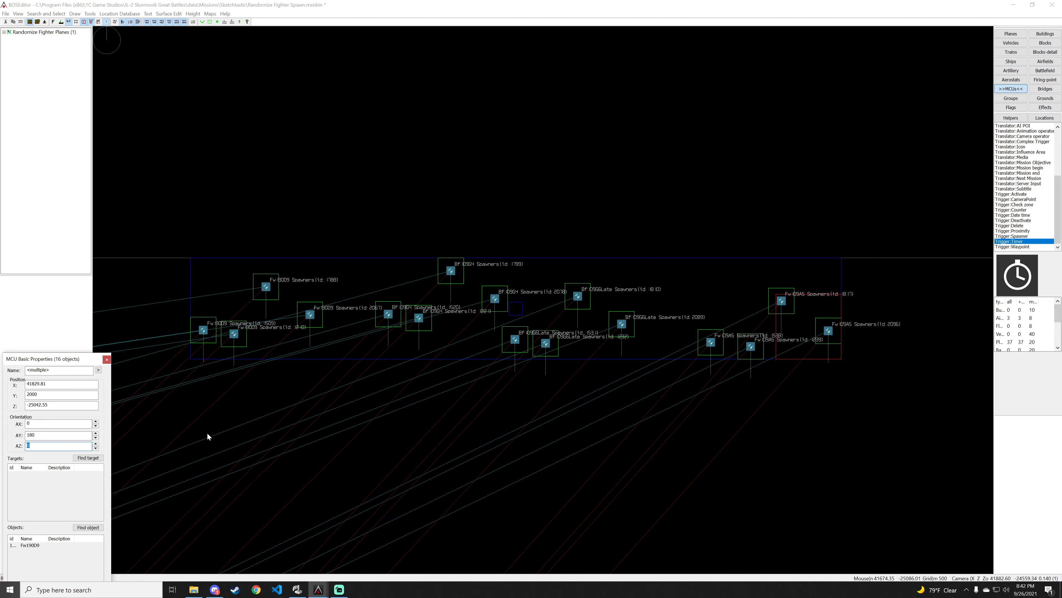
key("Tab")
Step: Select all the spawners at the circle's eastern edge and set their AY orientation to 270
scroll(272, 406, "down", 8)
left_click_drag(537, 544, 353, 322)
scroll(360, 289, "up", 4)
left_click_drag(370, 162, 552, 477)
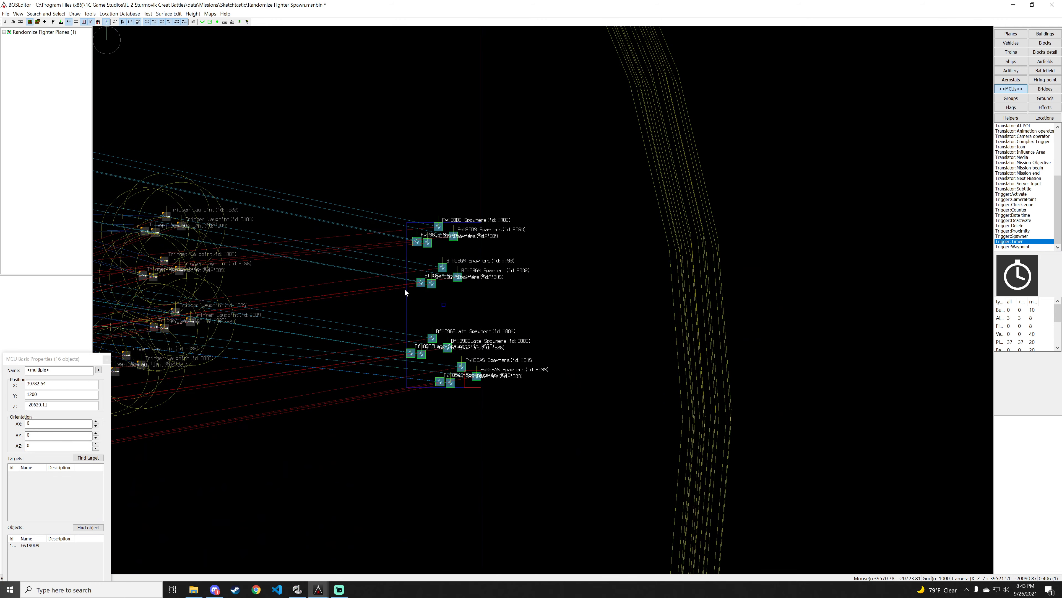
scroll(467, 345, "up", 2)
double_click(67, 435)
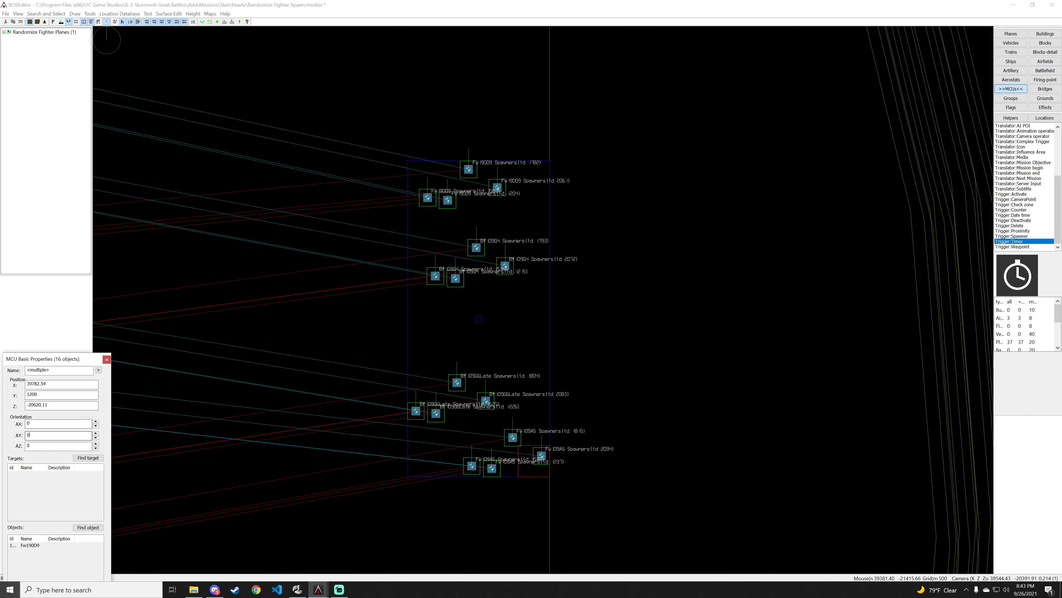
type("270")
key("Tab")
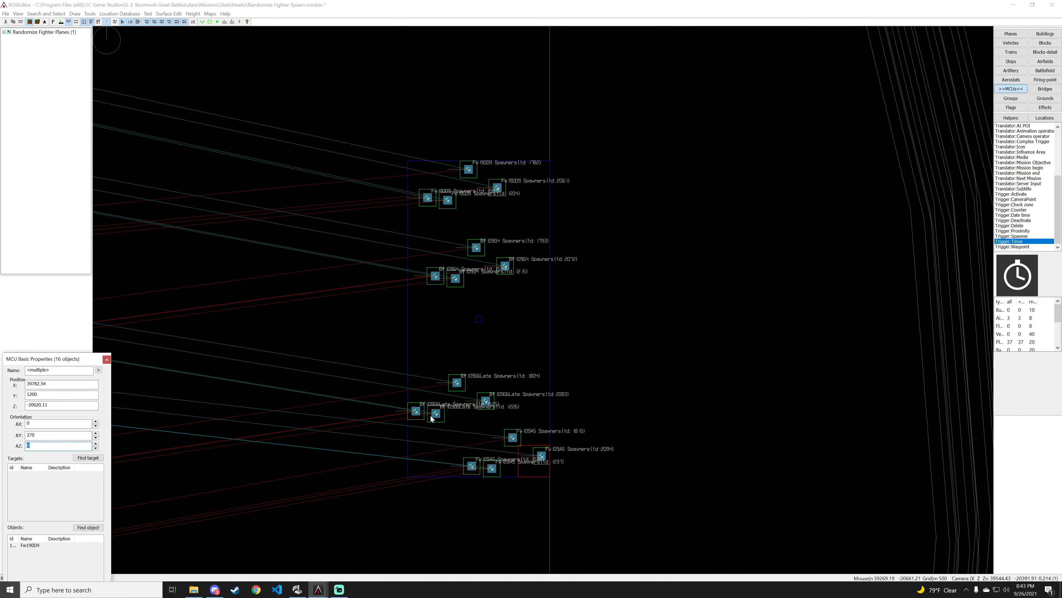
Step: Select all the spawners at the circle's southern edge and set their AY orientation to 0
scroll(424, 416, "down", 2)
left_click_drag(423, 418, 556, 267)
scroll(406, 295, "down", 3)
scroll(395, 295, "up", 5)
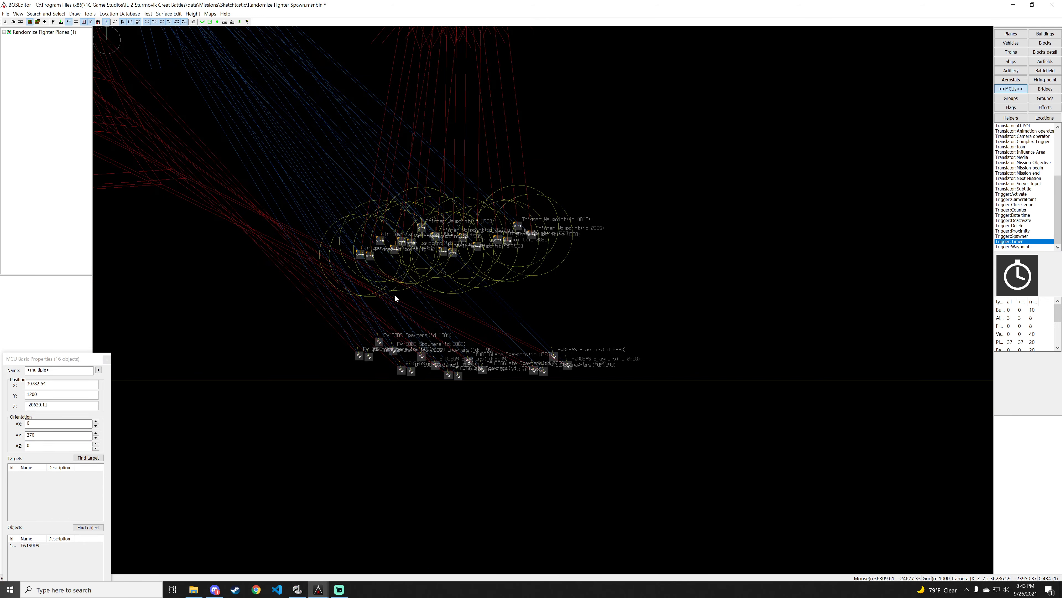
left_click_drag(276, 315, 904, 502)
scroll(519, 396, "up", 4)
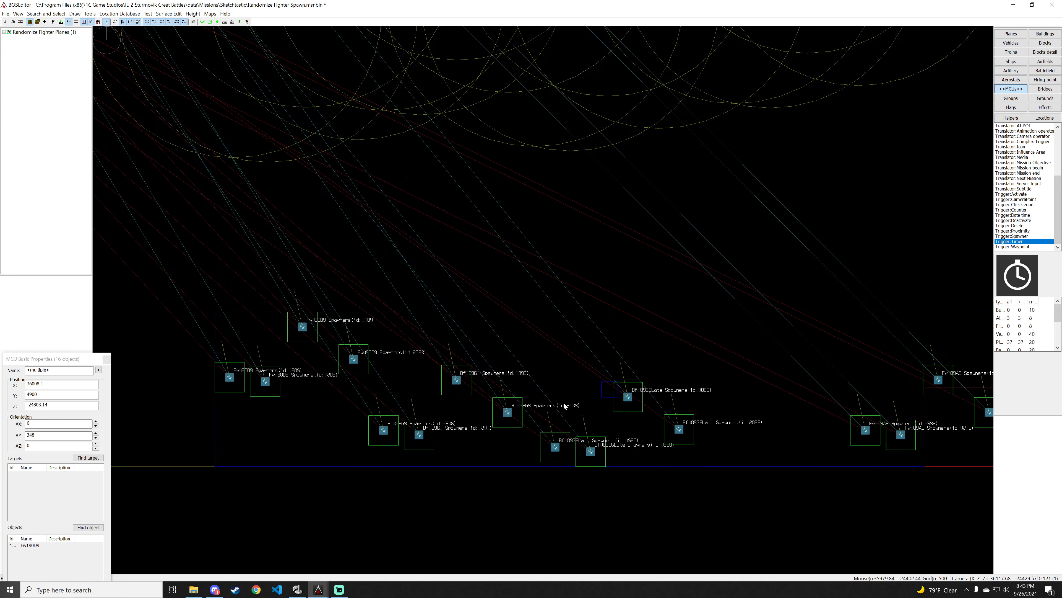
double_click(32, 435)
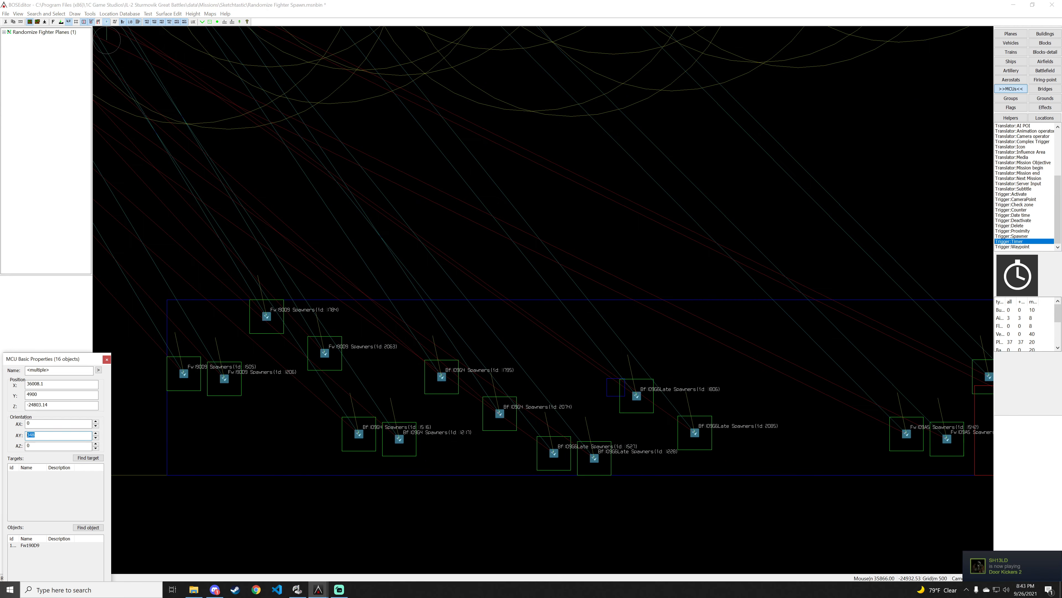
type("0")
key("Tab")
scroll(590, 279, "down", 3)
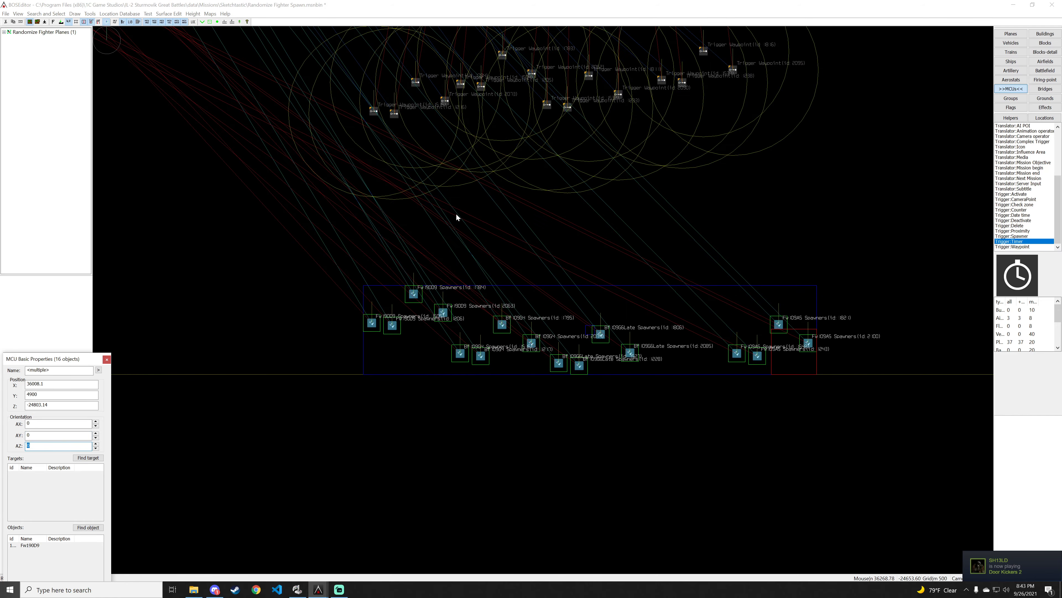
Step: Move all the western spawners farther west of their waypoints and set their AY orientation to 90
scroll(456, 214, "down", 3)
left_click_drag(453, 212, 588, 451)
left_click_drag(384, 249, 458, 288)
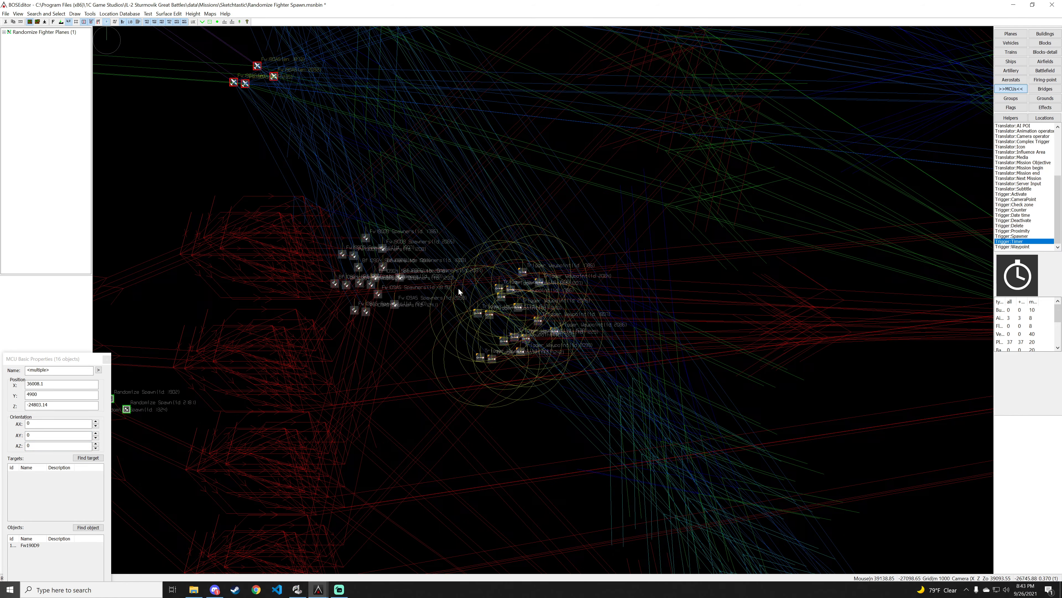
scroll(314, 205, "up", 2)
left_click_drag(284, 183, 459, 373)
scroll(409, 313, "up", 2)
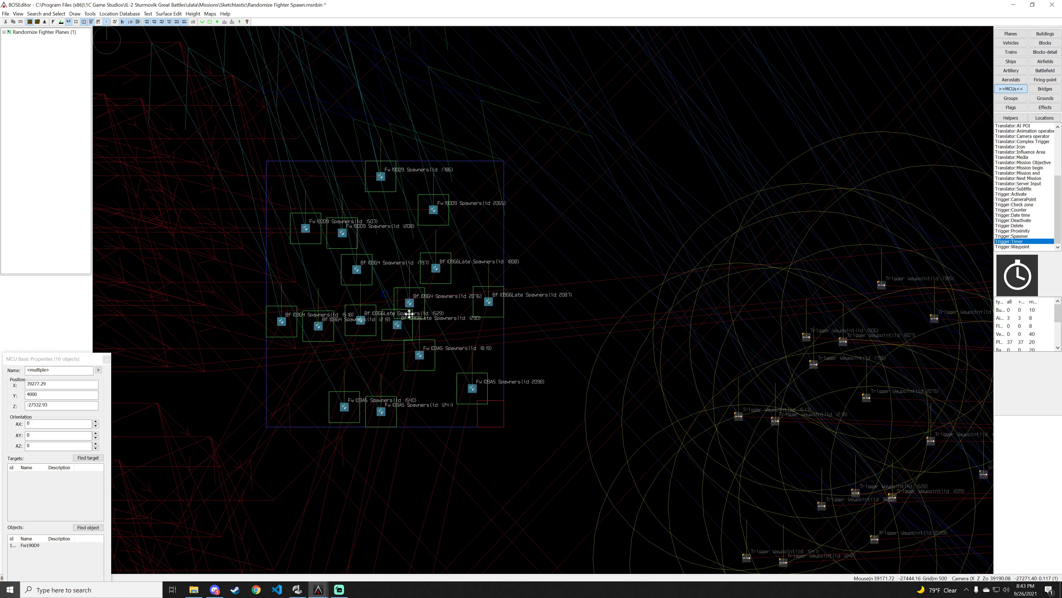
left_click_drag(409, 312, 255, 315)
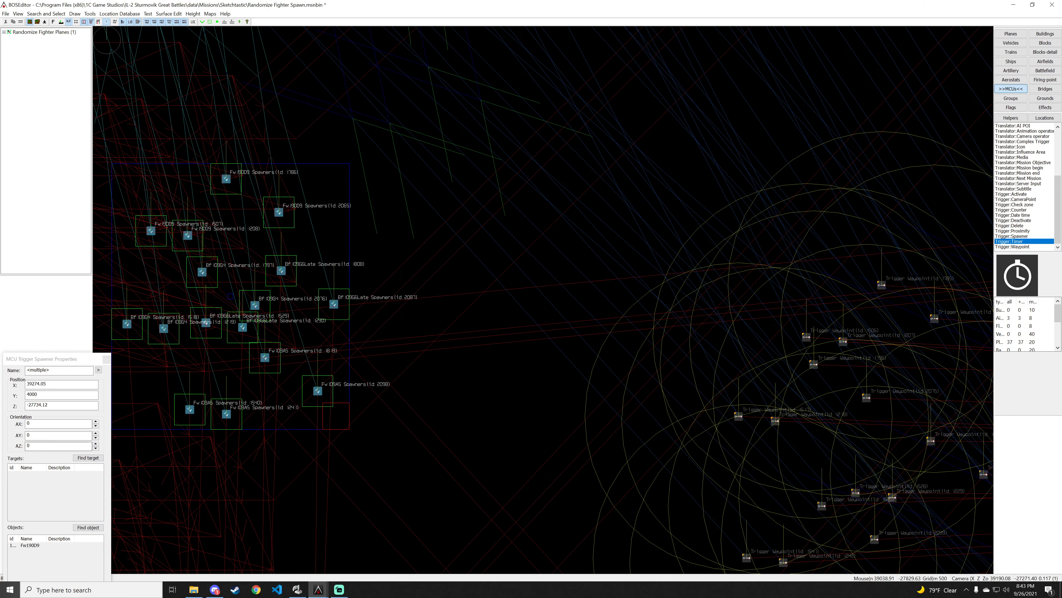
type("90")
key("Tab")
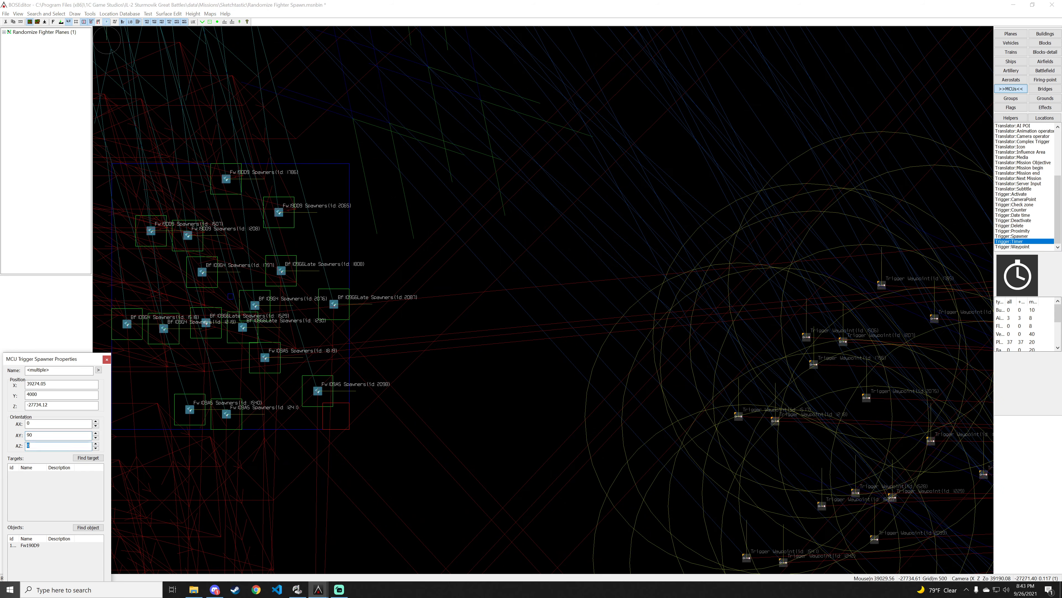
left_click(521, 209)
Step: Select the four plane groups northwest of the circle's center and examine their links to the spawners
scroll(521, 209, "down", 8)
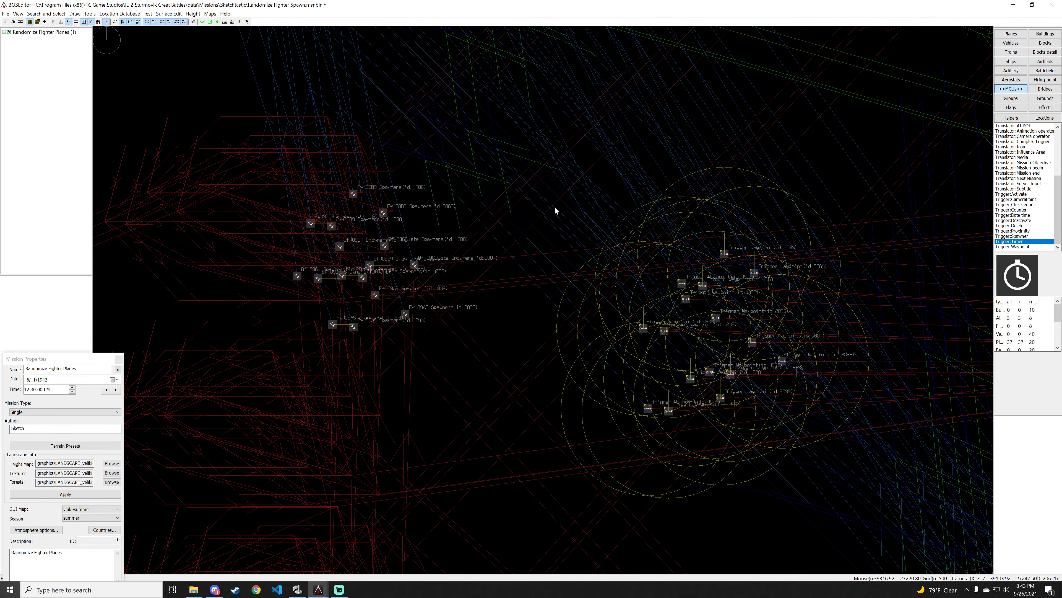
left_click_drag(759, 131, 508, 225)
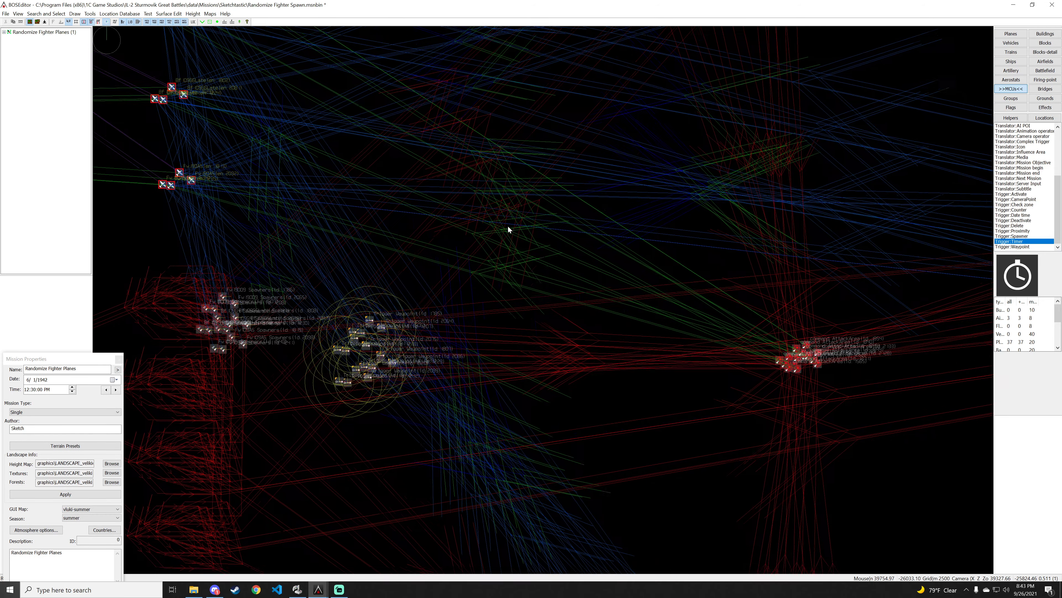
scroll(508, 225, "down", 4)
left_click_drag(617, 192, 558, 212)
scroll(548, 215, "down", 2)
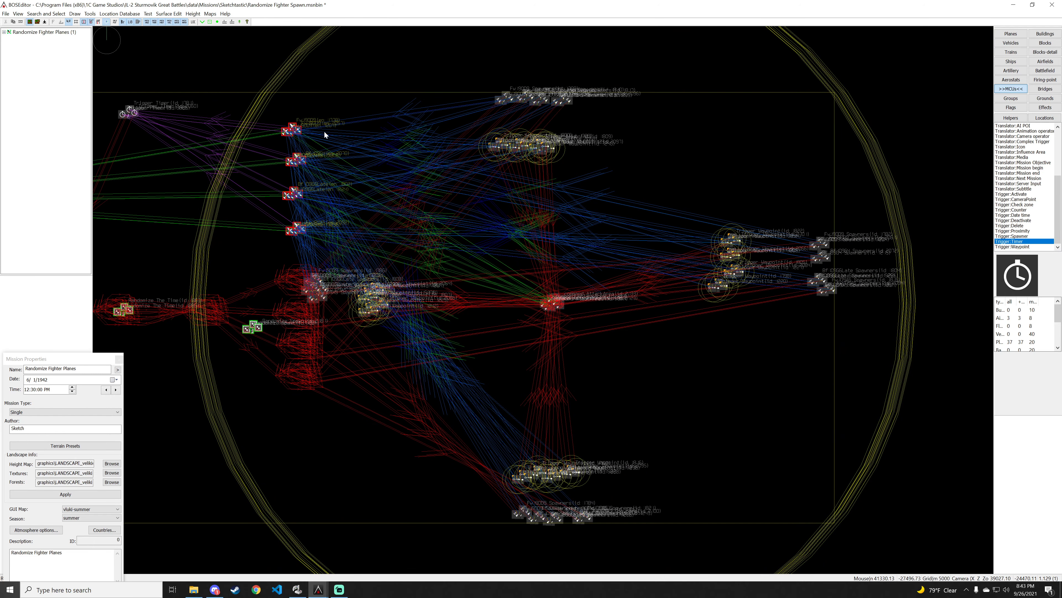
scroll(323, 131, "up", 2)
left_click_drag(209, 89, 305, 317)
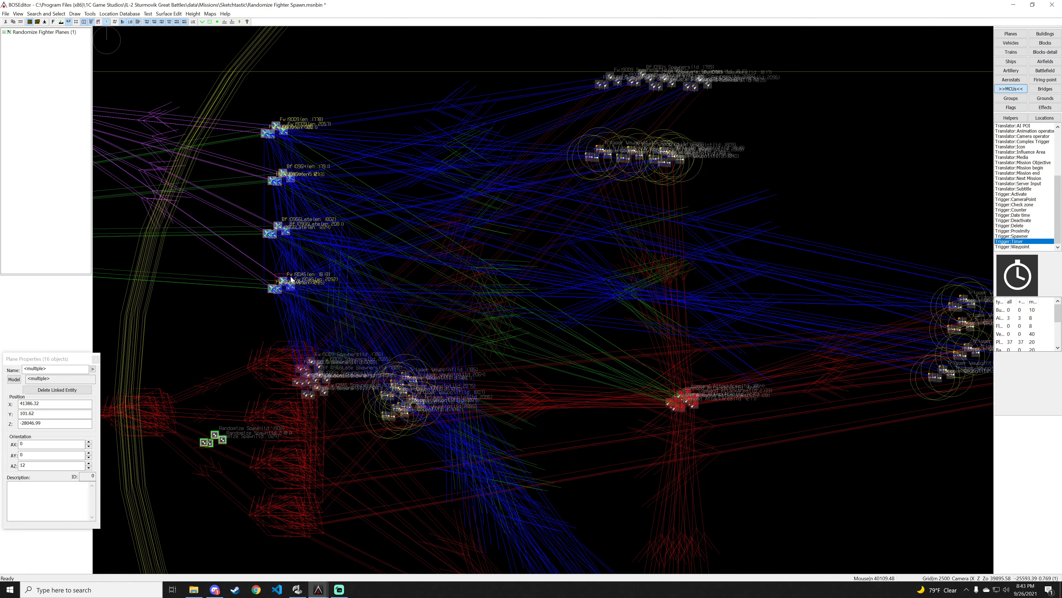
scroll(438, 285, "down", 2)
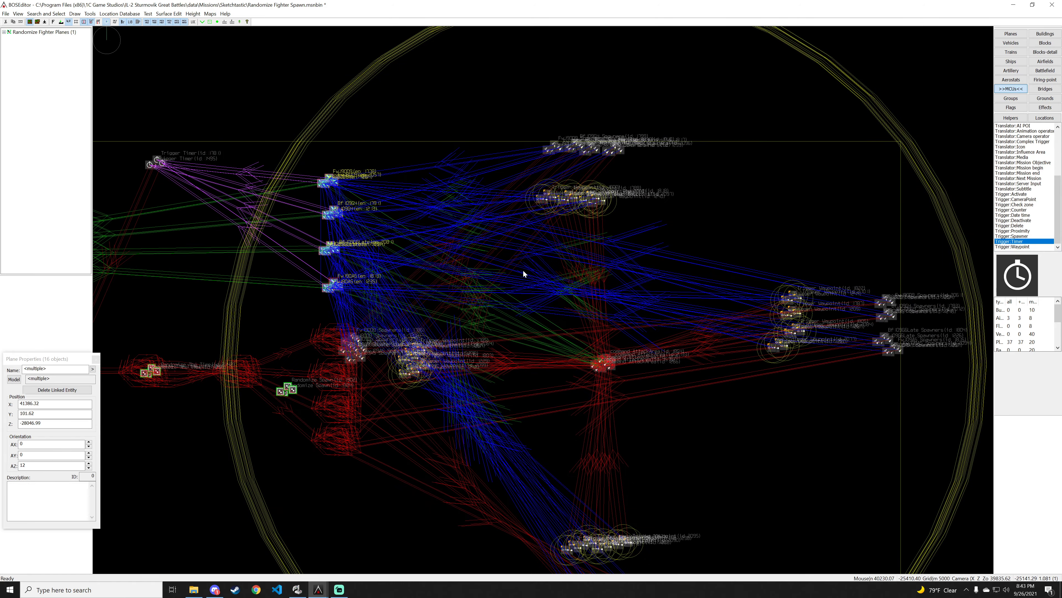
Step: Review the spawner and waypoint groups around the circle, then examine the airspawn timer logic west of it
left_click_drag(446, 120, 628, 236)
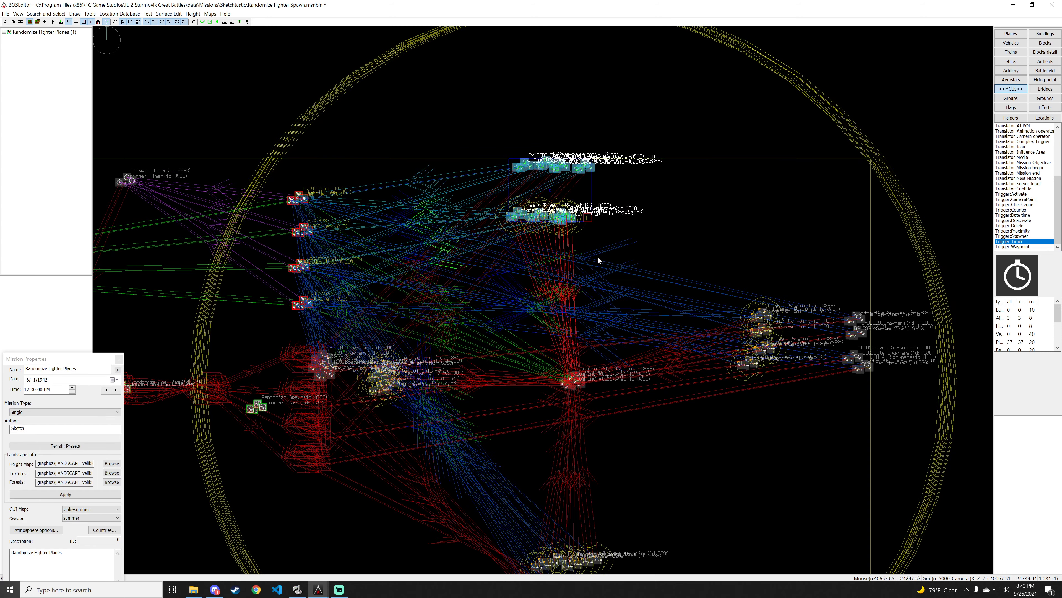
left_click_drag(571, 192, 780, 347)
left_click_drag(661, 276, 675, 299)
left_click_drag(266, 276, 349, 245)
left_click_drag(259, 249, 355, 305)
left_click_drag(423, 406, 653, 565)
scroll(589, 476, "down", 5)
left_click(600, 435)
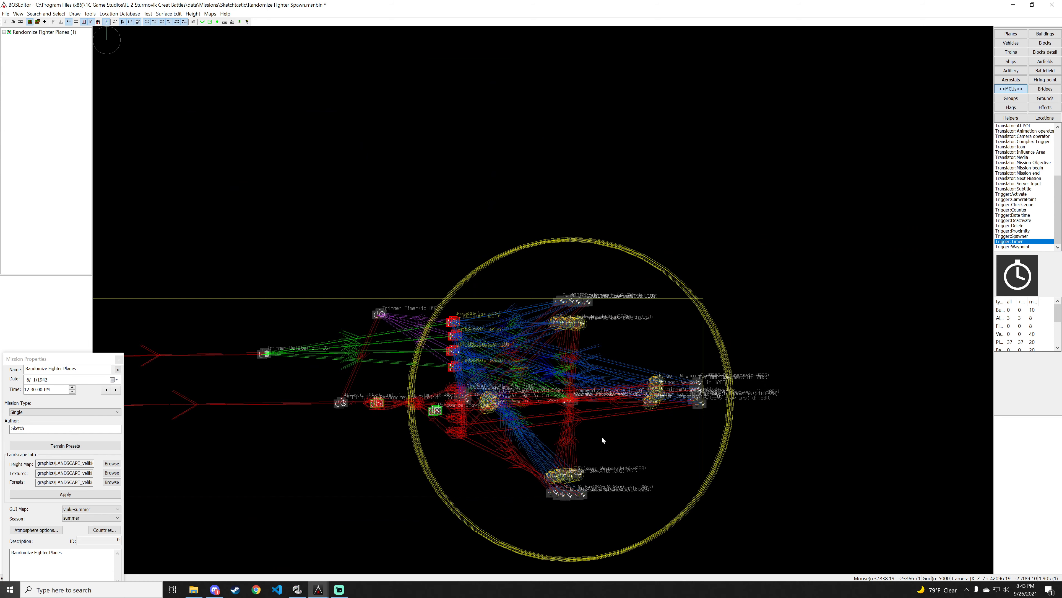
left_click_drag(208, 310, 352, 304)
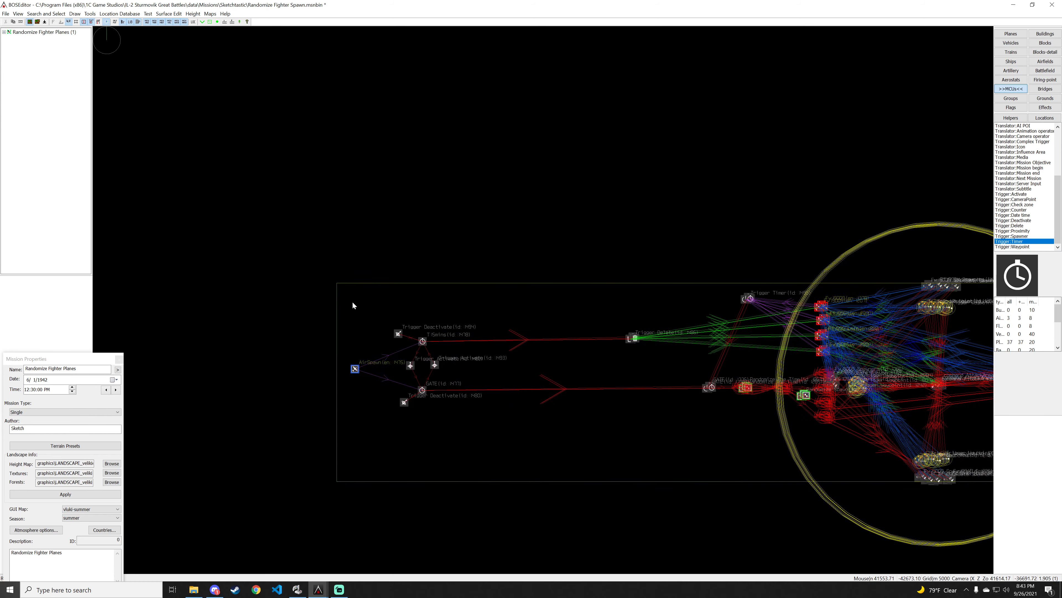